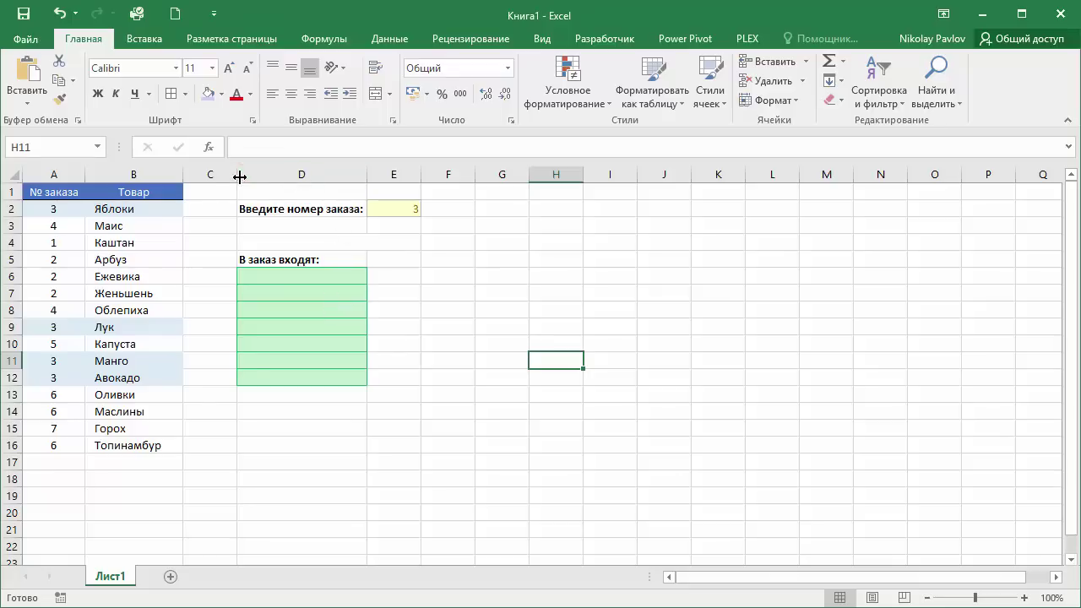
- Drag column C's border to widen it to 20.86 (151 px) for a helper column
left_click_drag(238, 174, 314, 180)
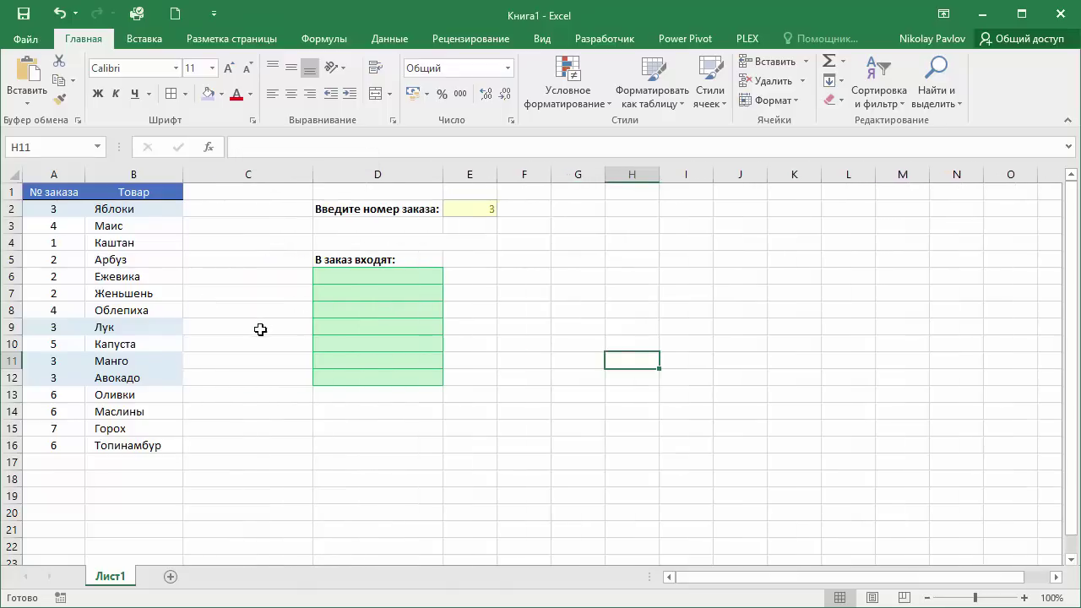
- Enter =ЕСЛИ(A2=$E$2;СТРОКА(B2)) in C2 so it returns the row number for matching orders
left_click(253, 211)
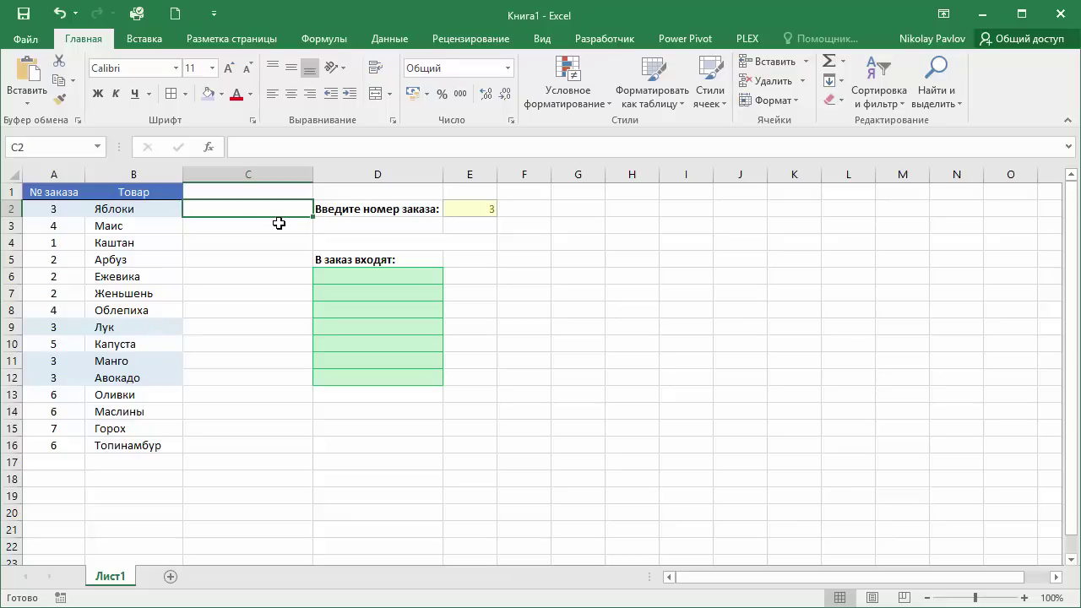
type("=")
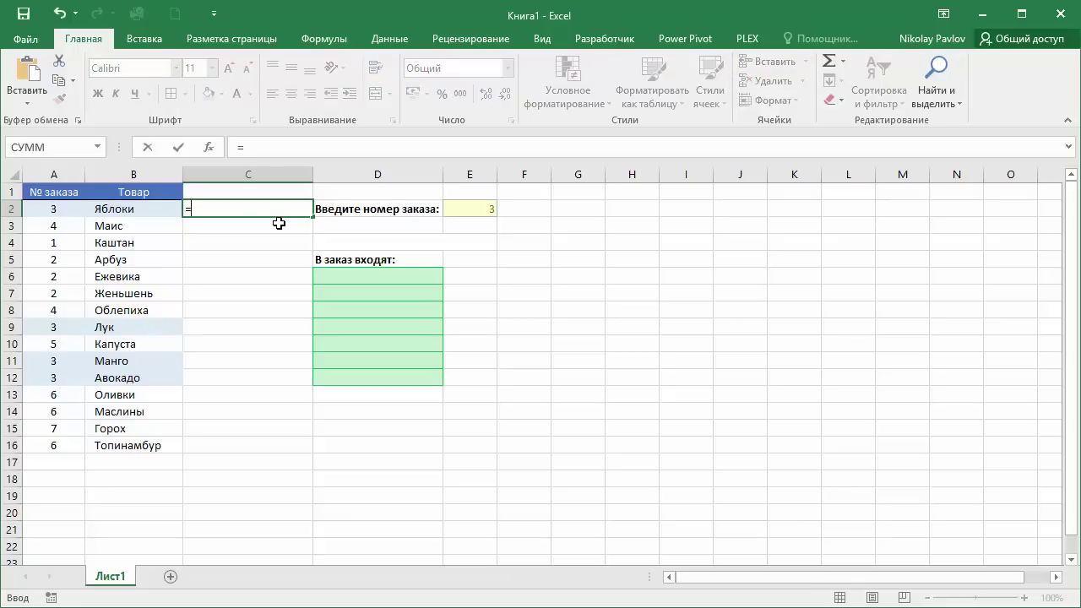
type("е")
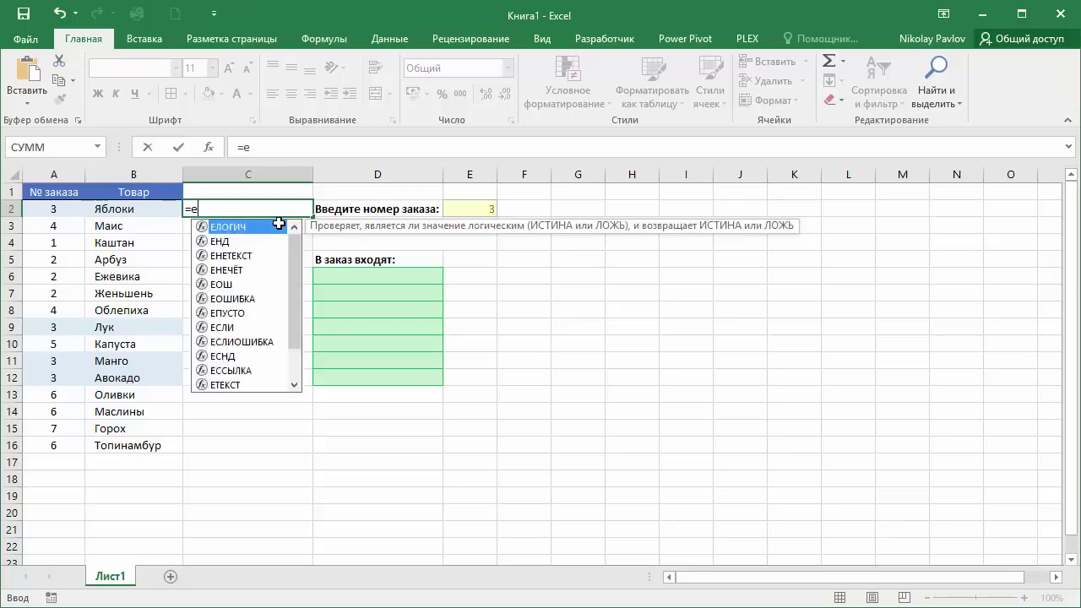
type("сли")
double_click(278, 224)
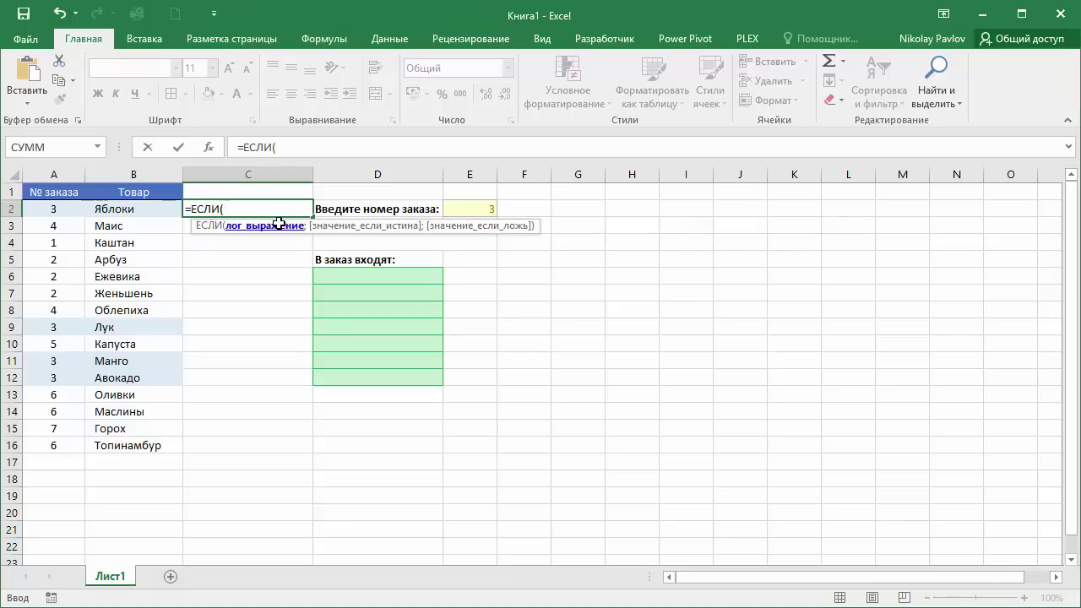
left_click(53, 207)
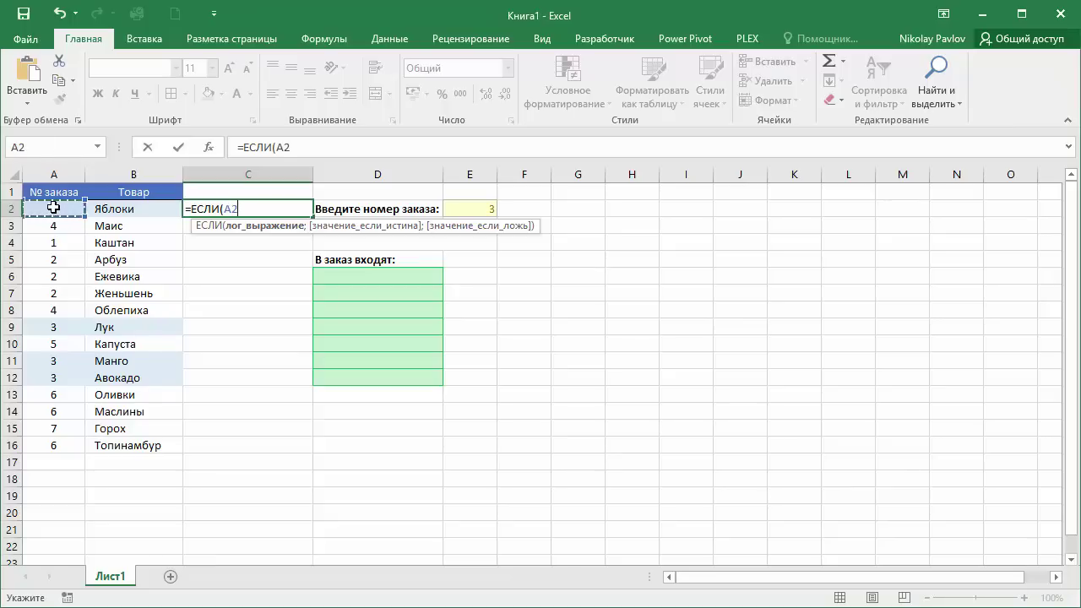
type("=")
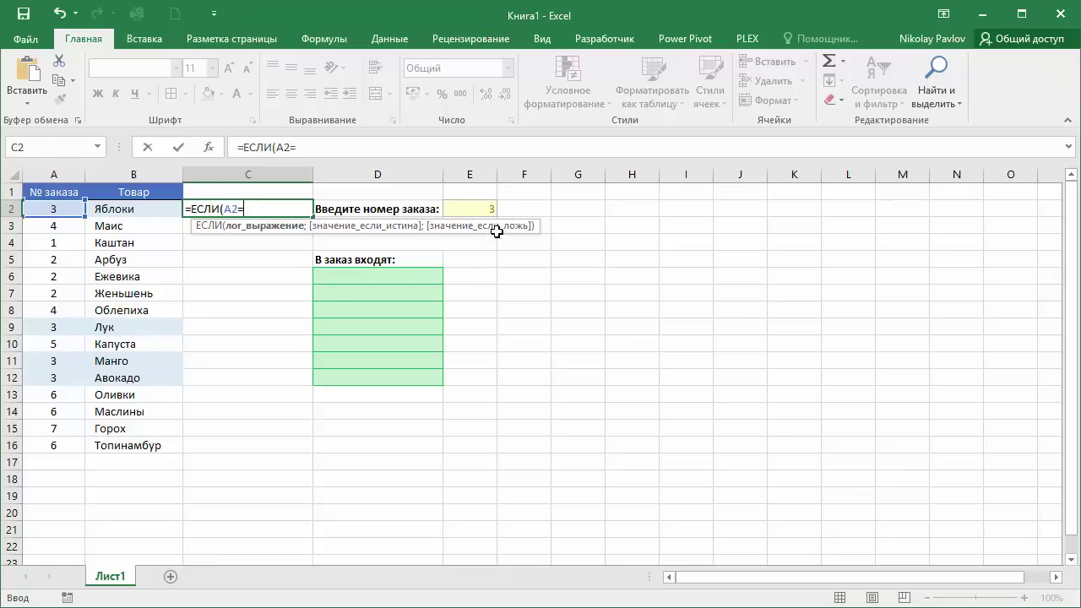
left_click(475, 206)
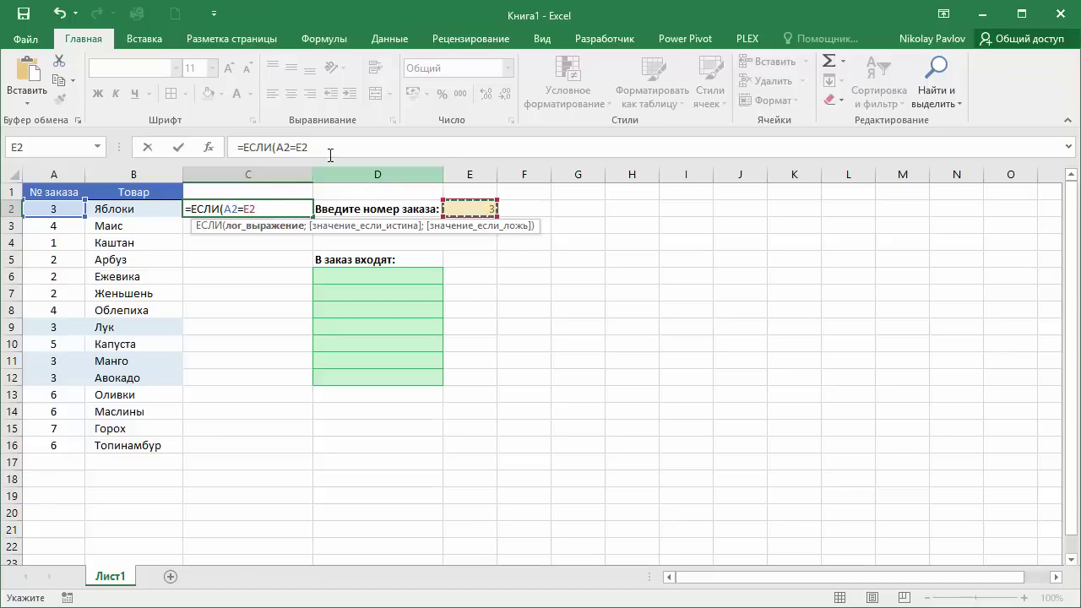
key("F4")
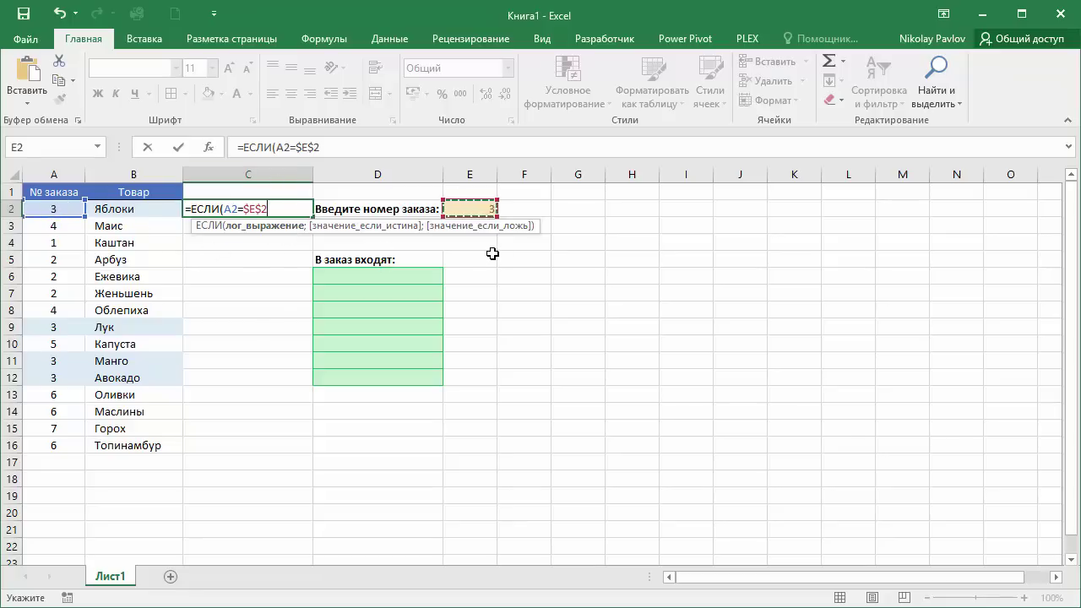
type(";")
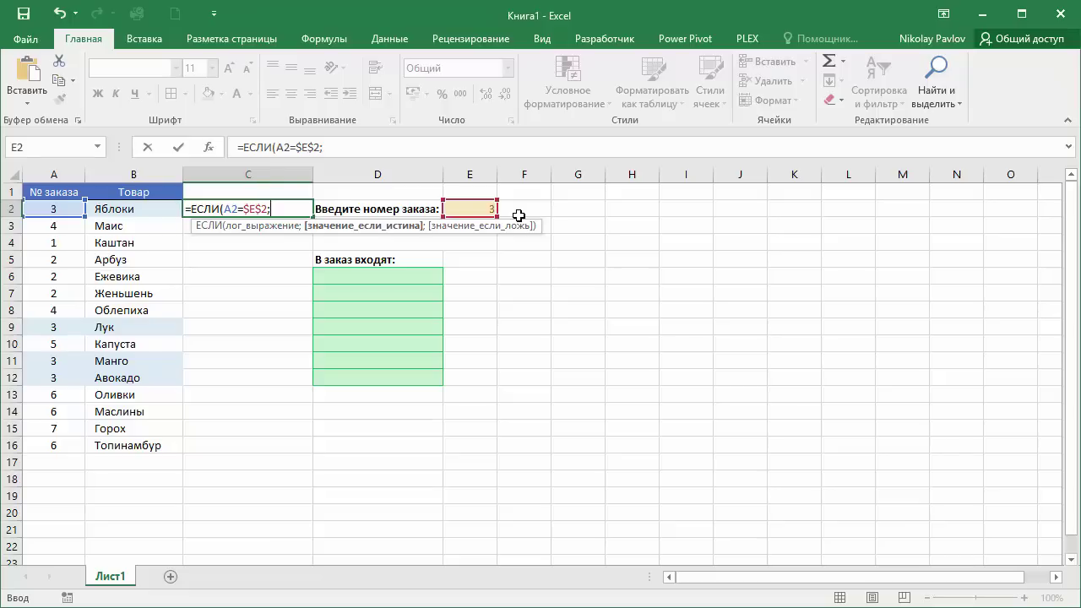
type("стр")
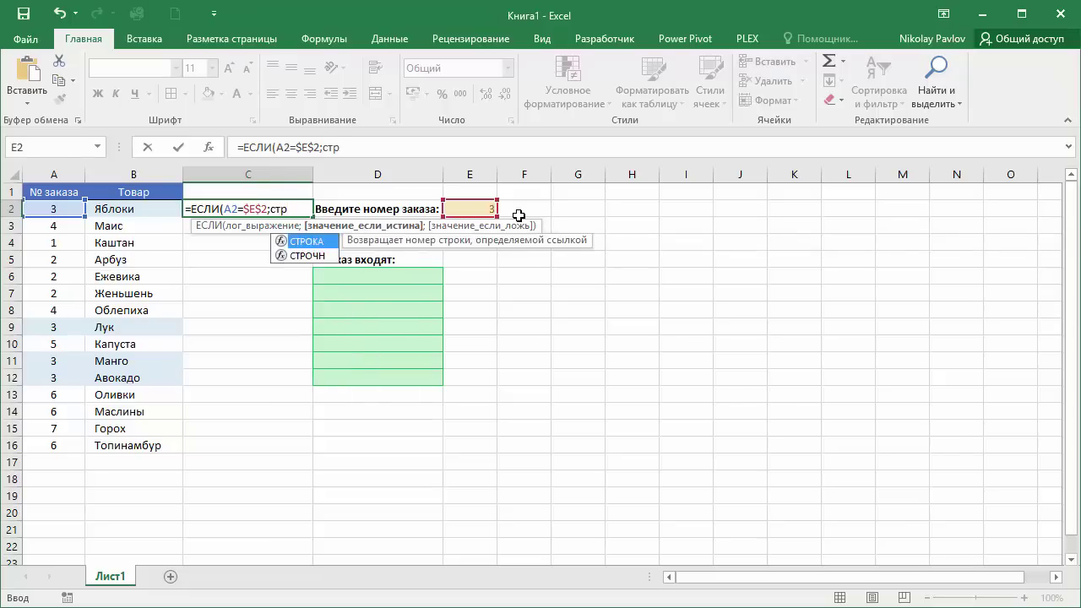
key("Tab")
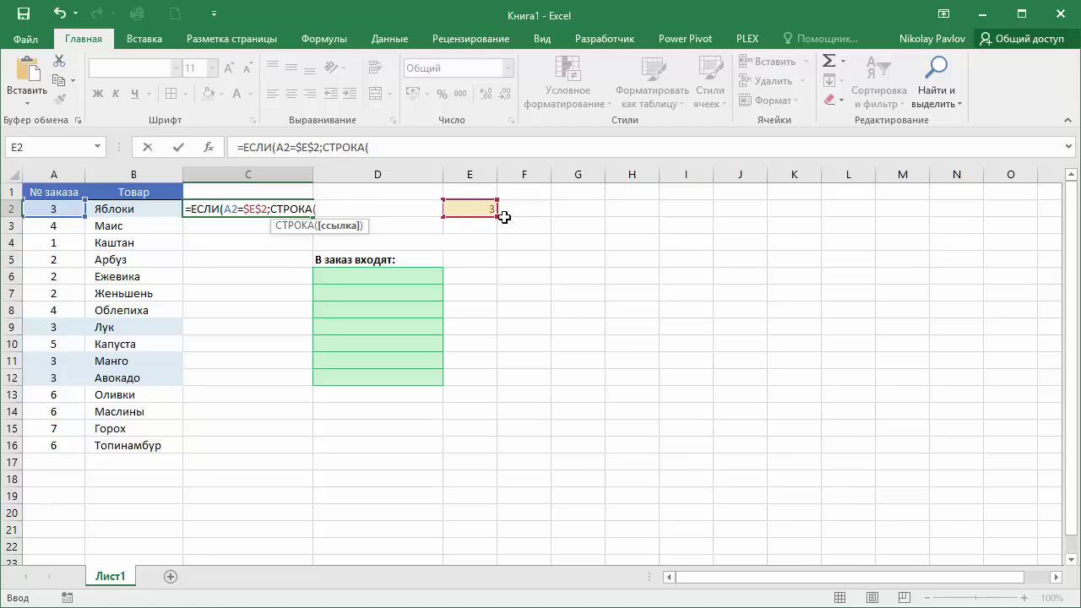
left_click(129, 208)
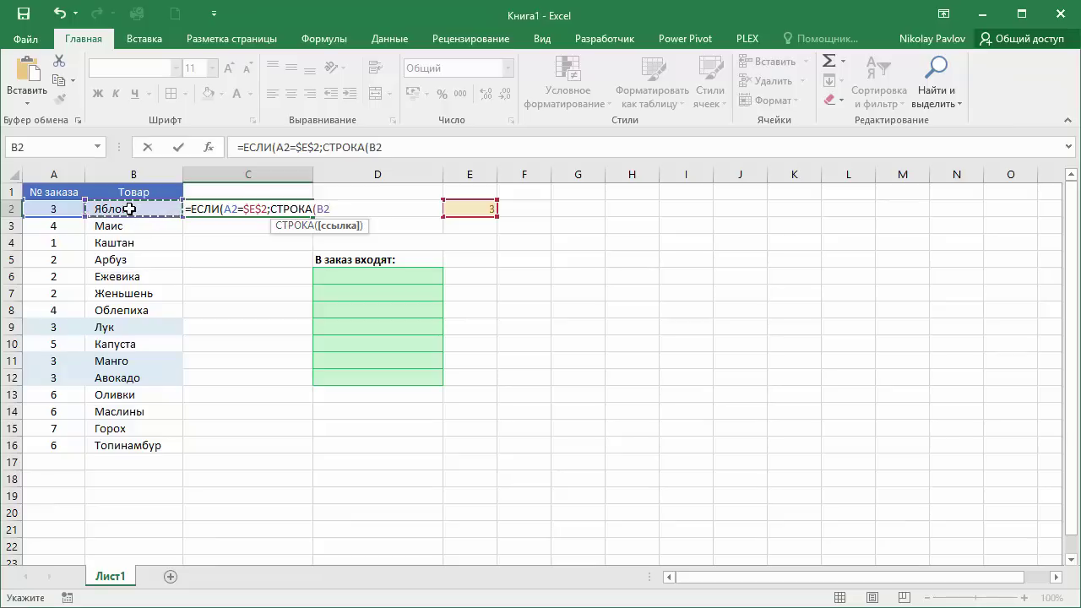
type(")")
type(")")
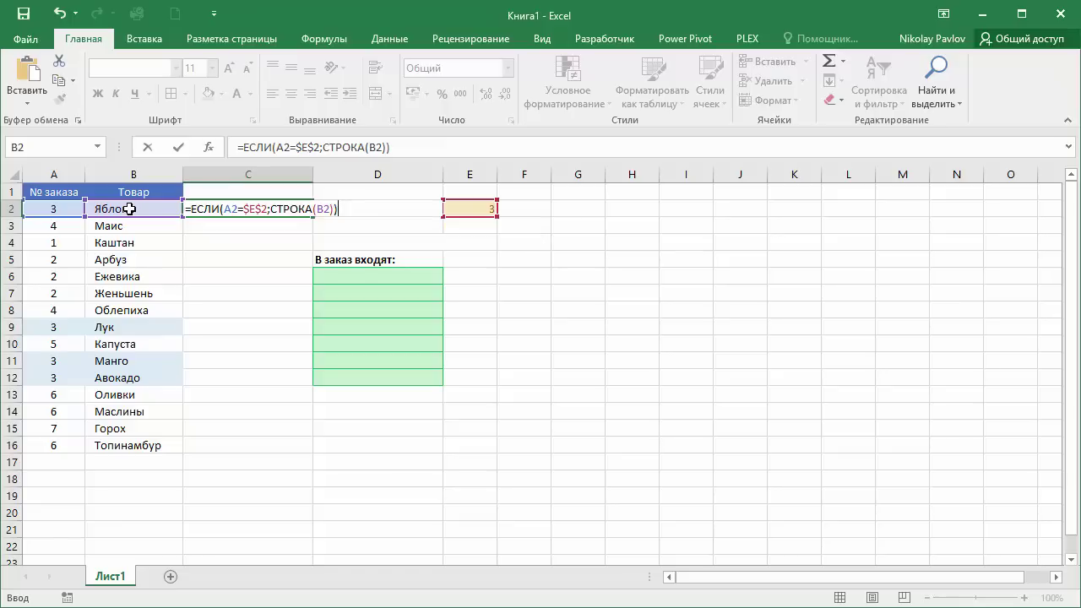
key("Return")
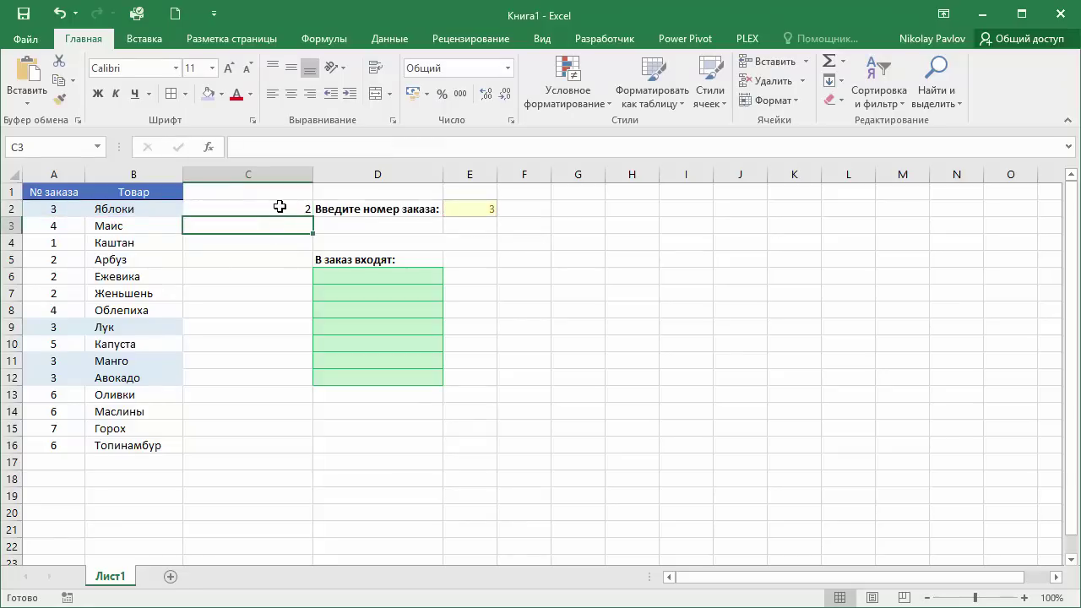
- Fill the C2 formula down to C16, giving rows 2, 9, 11, 12 for order 3
left_click(279, 206)
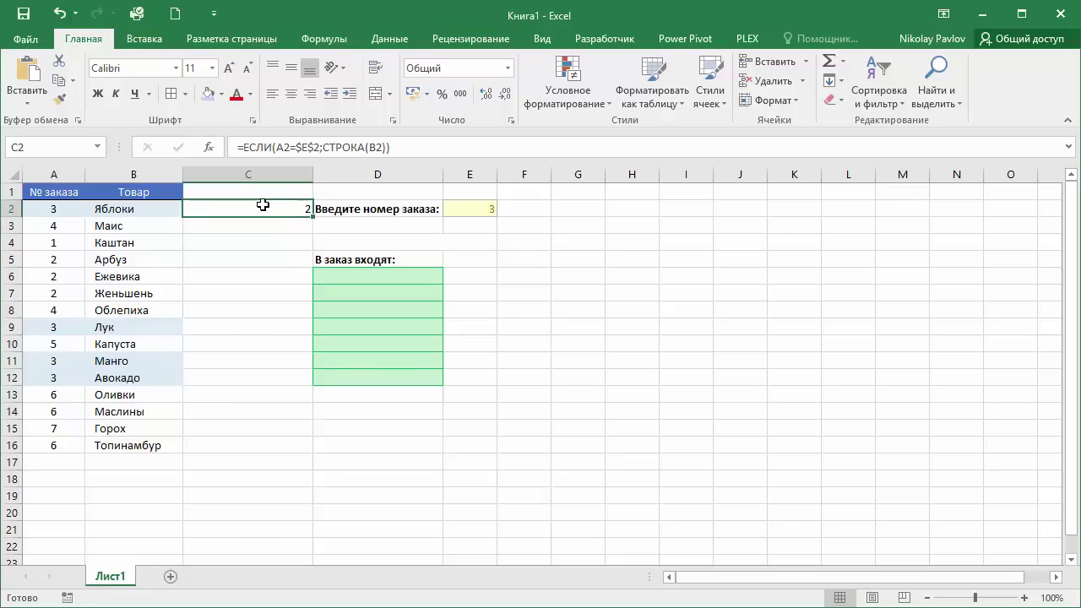
left_click_drag(313, 216, 319, 453)
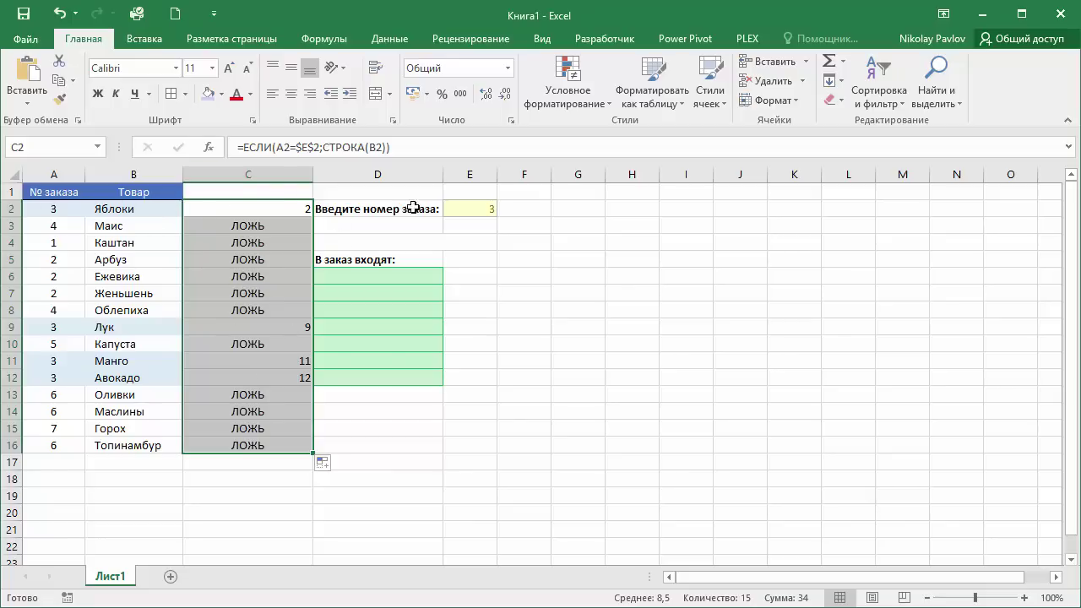
- Change C2 to =ЕСЛИ(A2=$E$2;СТРОКА(B2)-1) and refill it down through C16
left_click(298, 205)
left_click(429, 151)
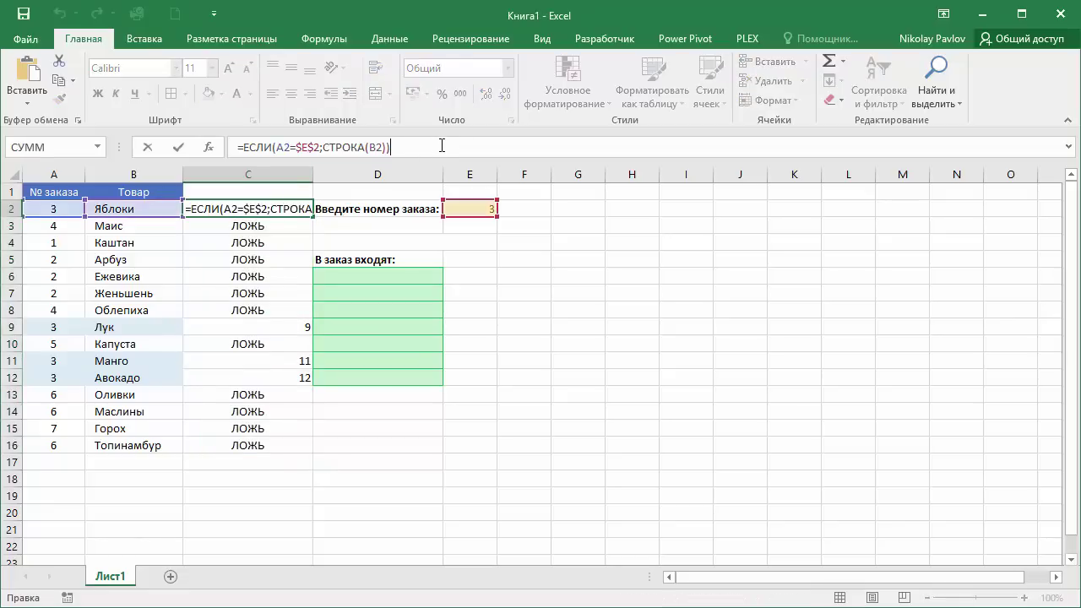
left_click(386, 148)
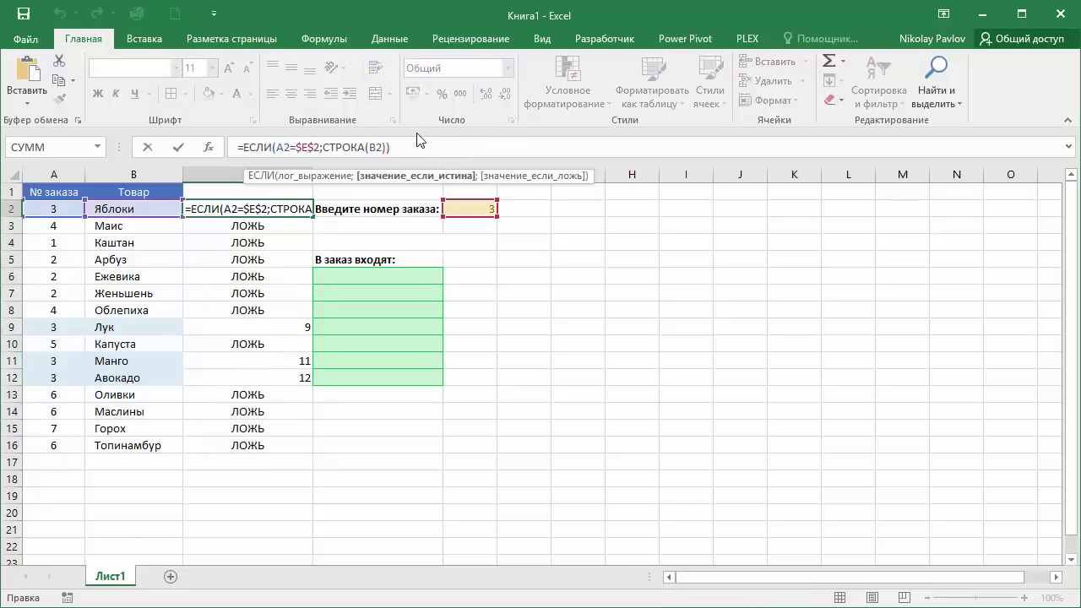
type("-1")
key("Return")
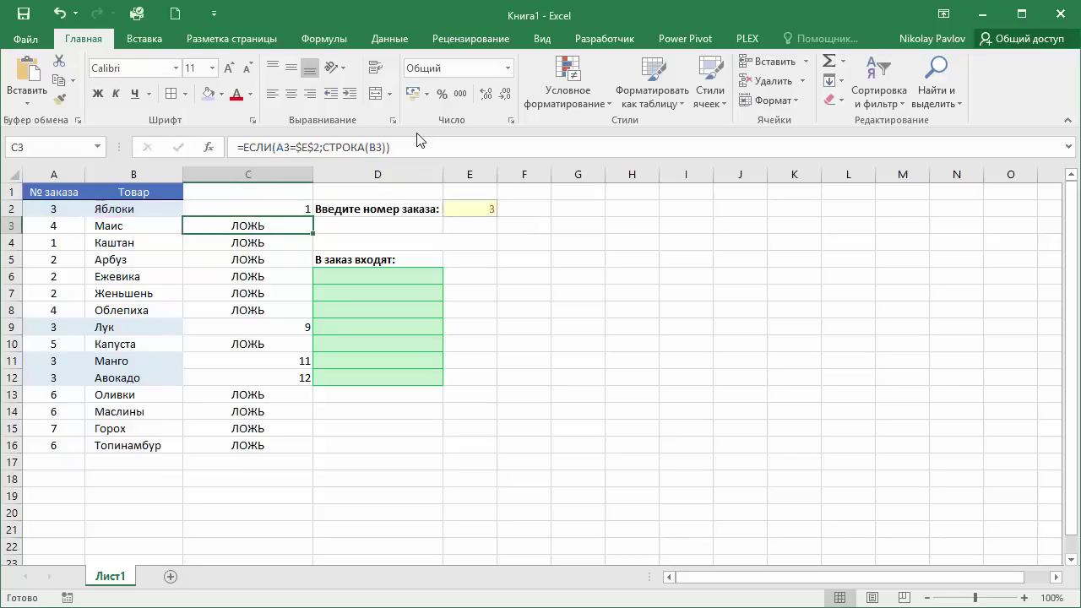
left_click(305, 209)
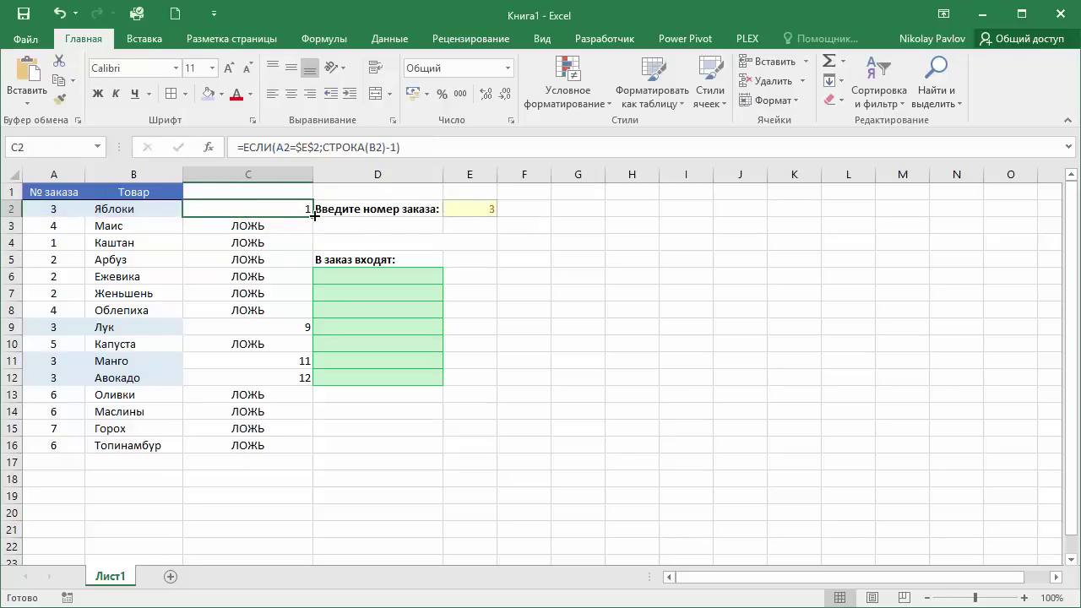
left_click_drag(312, 217, 279, 447)
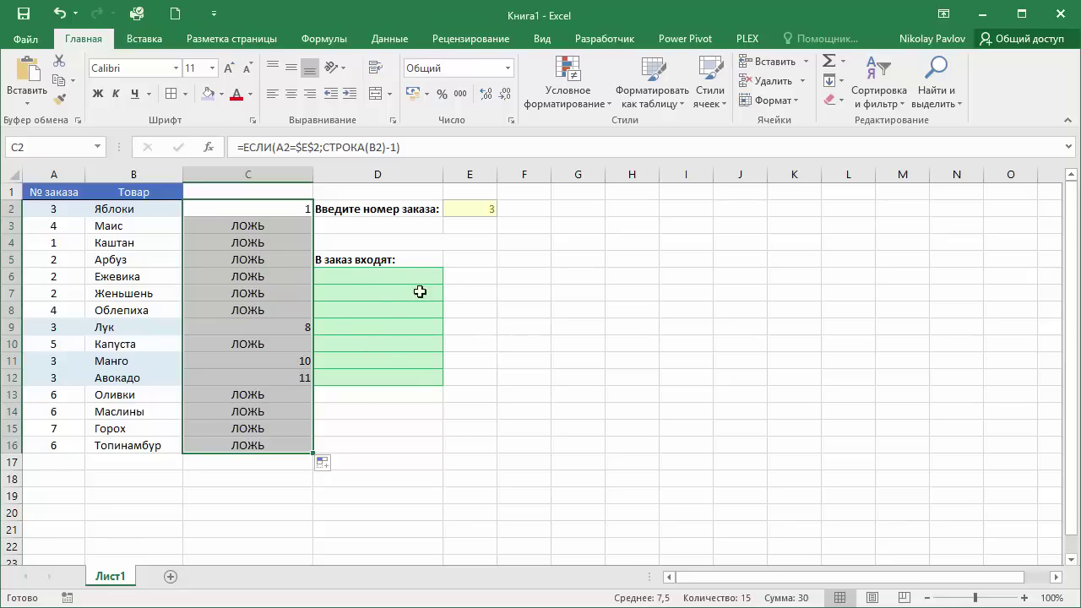
- Fill E6:E12 with the helper sequence 1 to 7 beside the green list
left_click(471, 280)
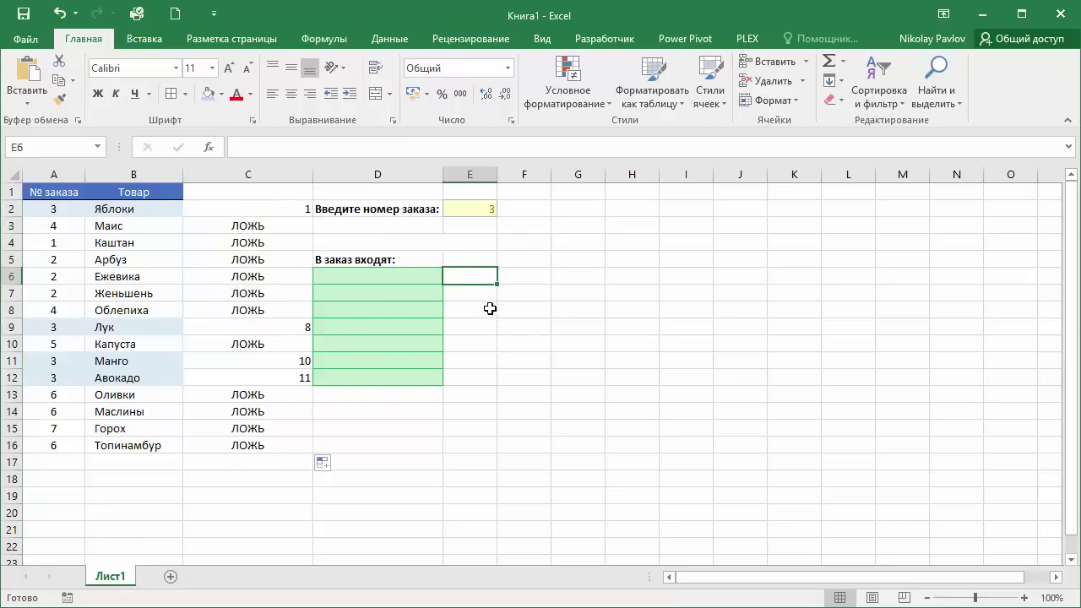
type("1")
key("Return")
type("2")
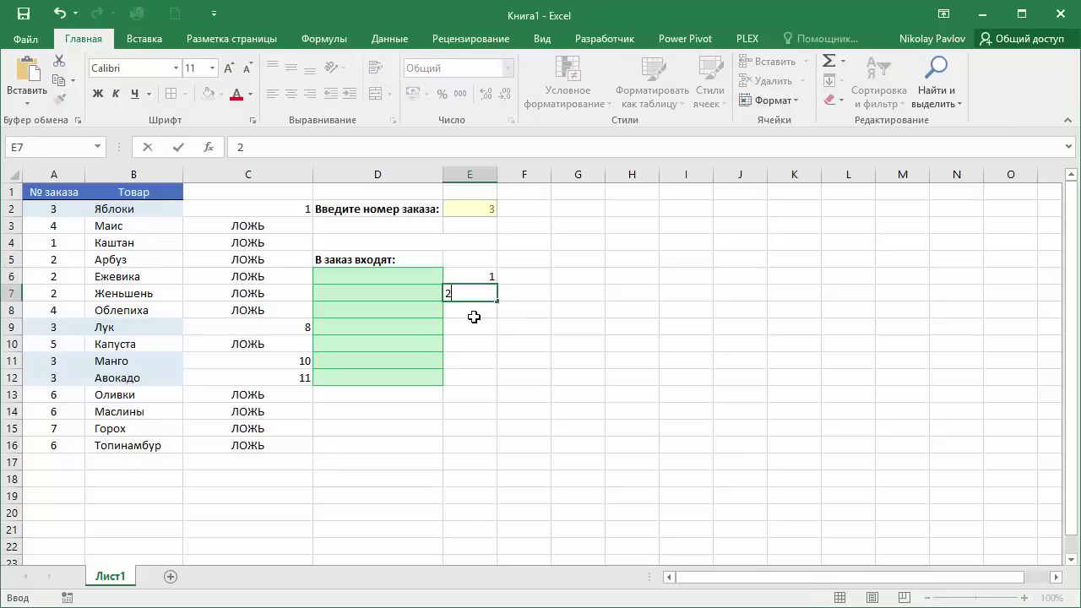
key("Return")
left_click_drag(479, 277, 489, 379)
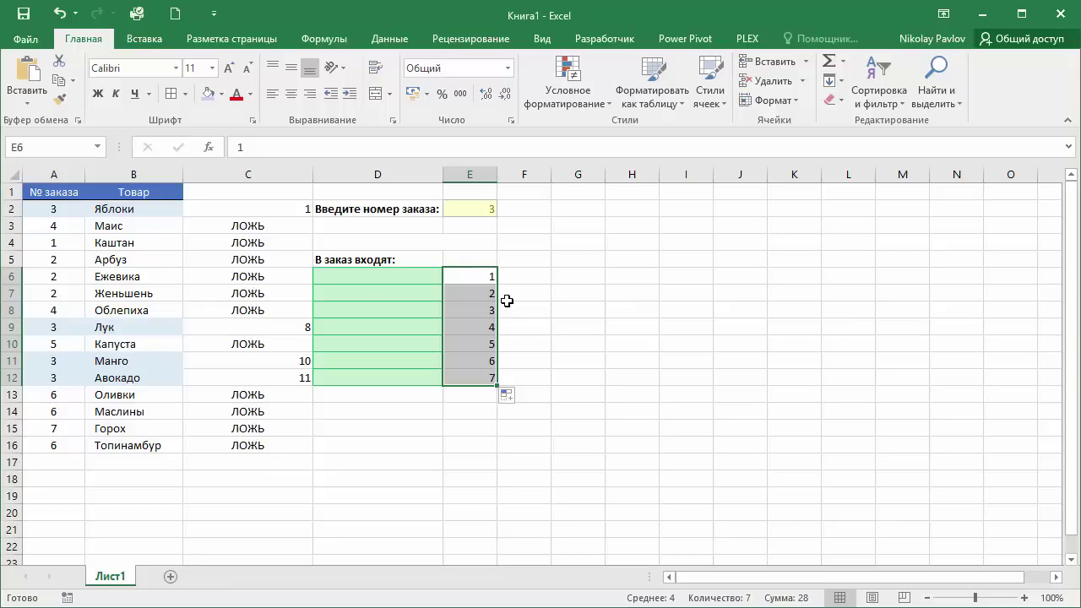
left_click(401, 276)
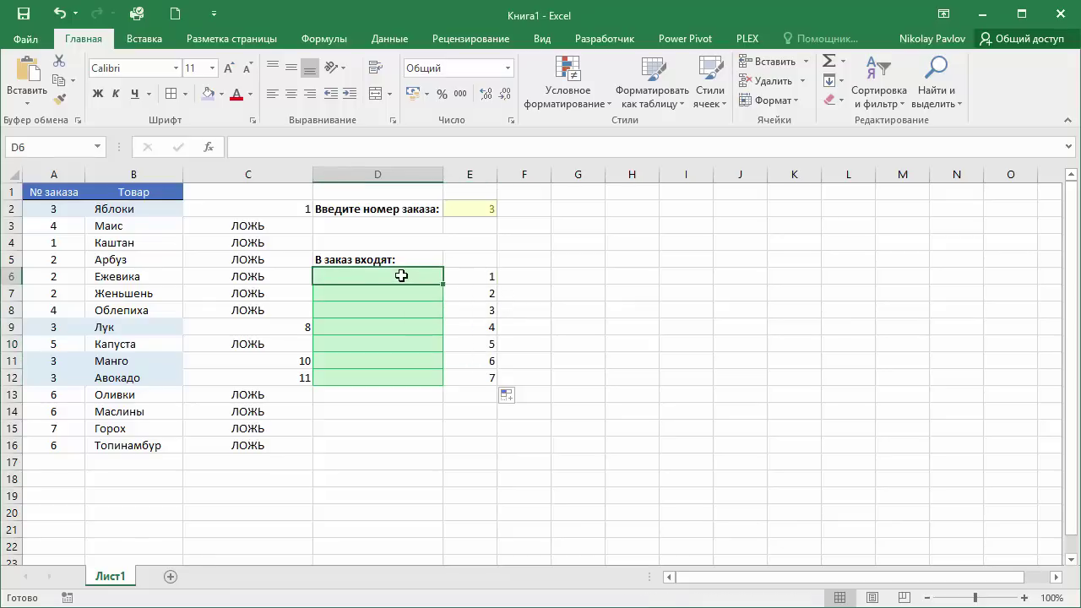
- Enter =НАИМЕНЬШИЙ($C$2:$C$16;E6) in D6, returning 1
type("=н")
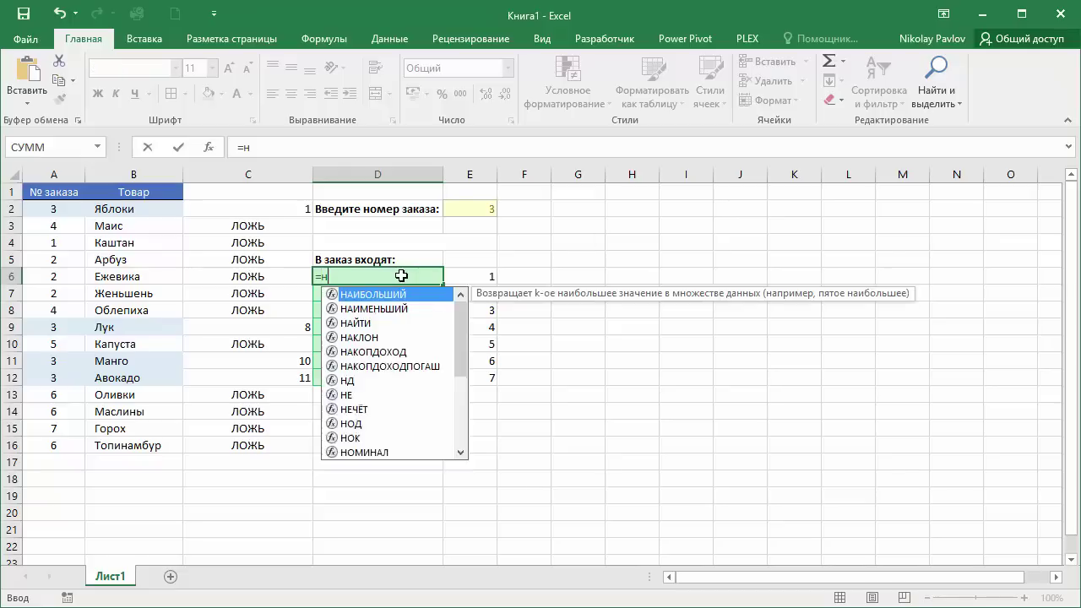
type("аим")
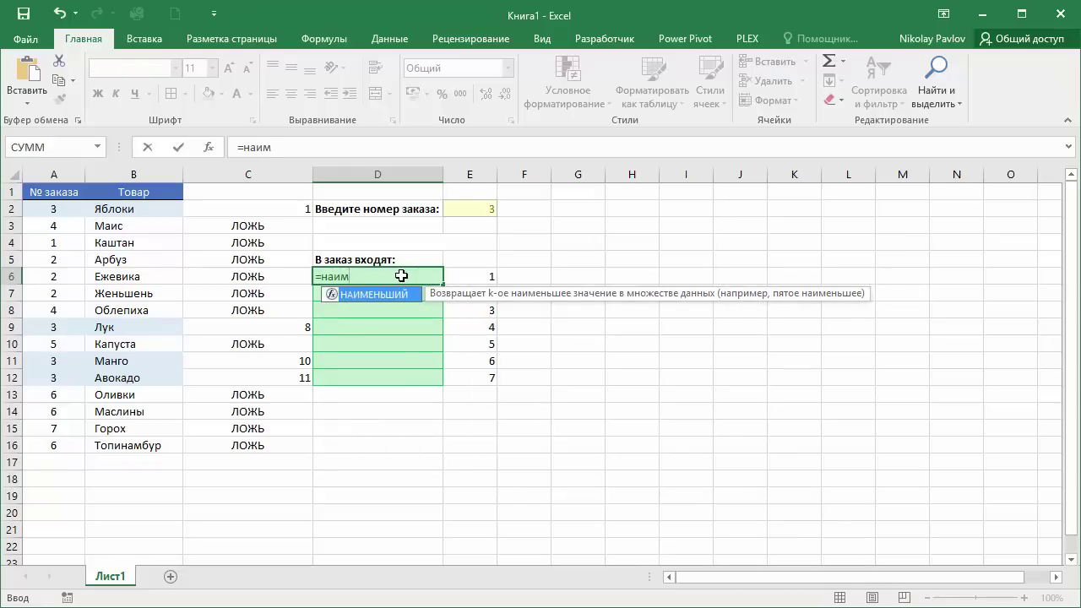
key("Tab")
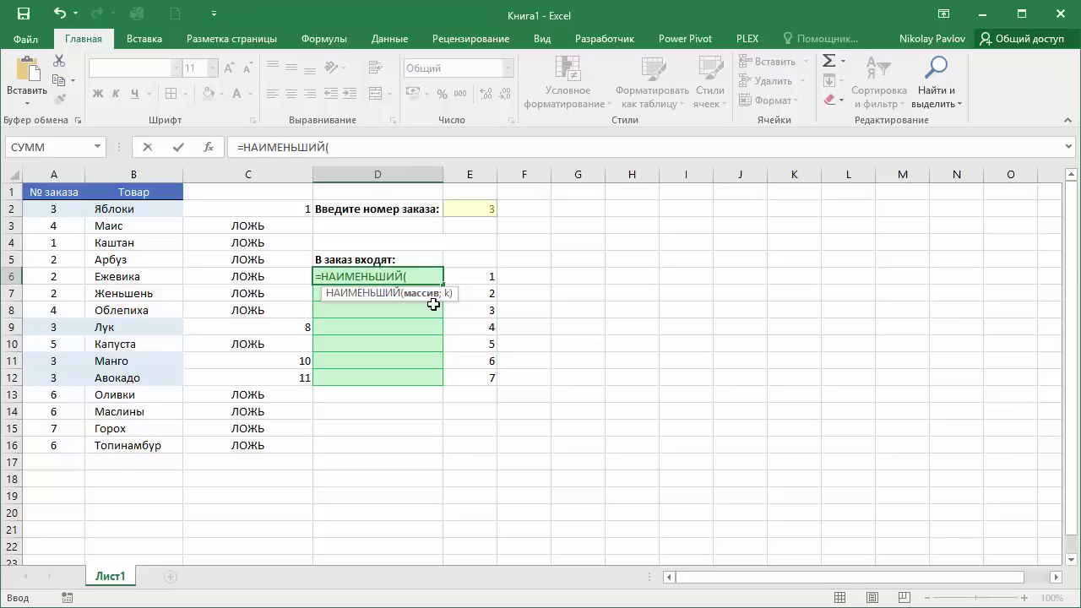
left_click_drag(250, 209, 264, 440)
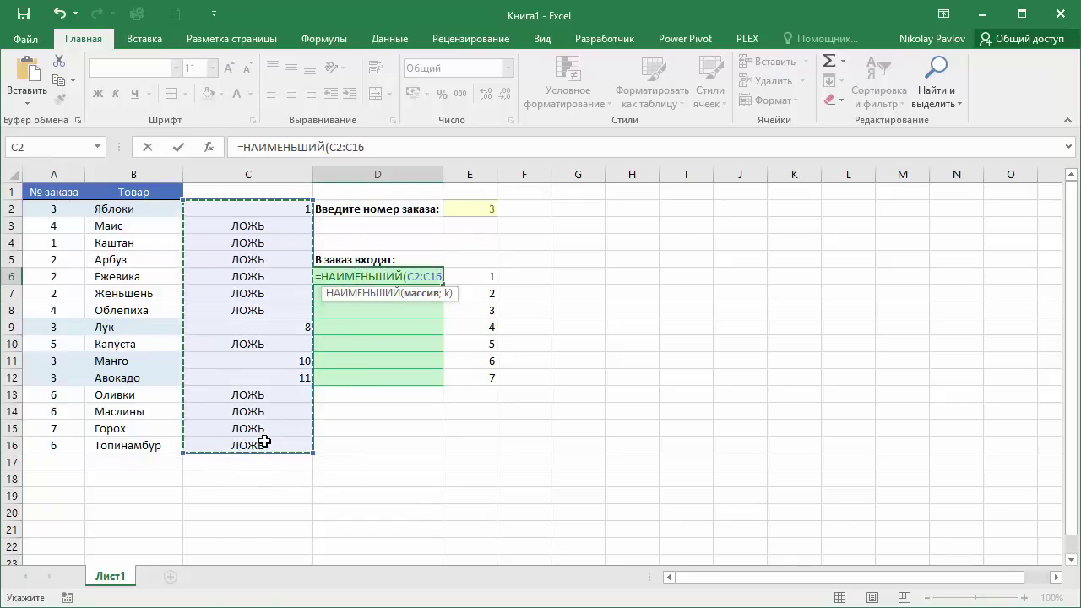
key("F4")
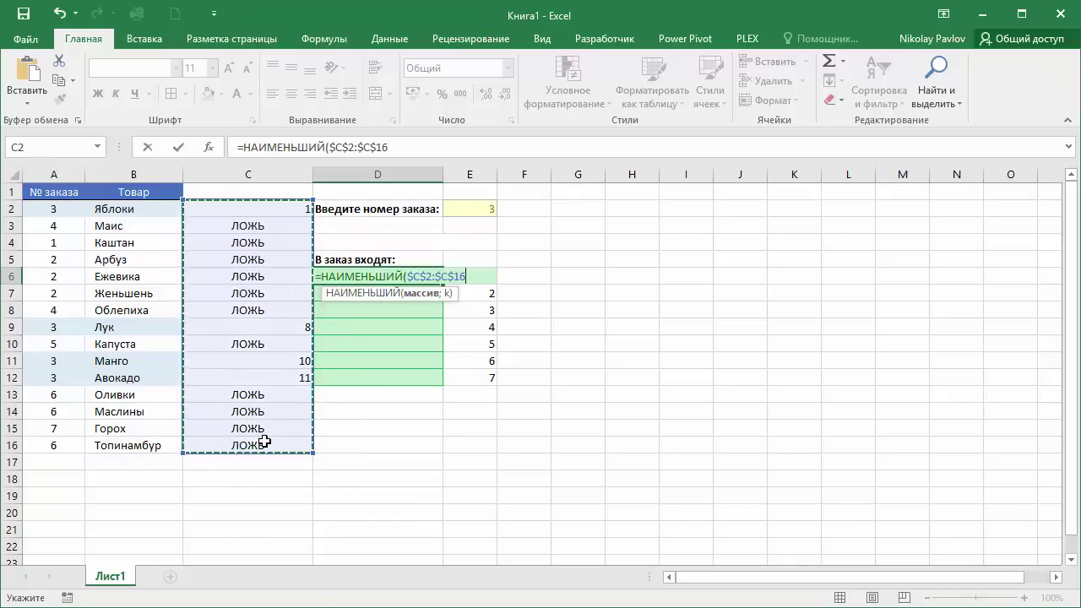
type(";")
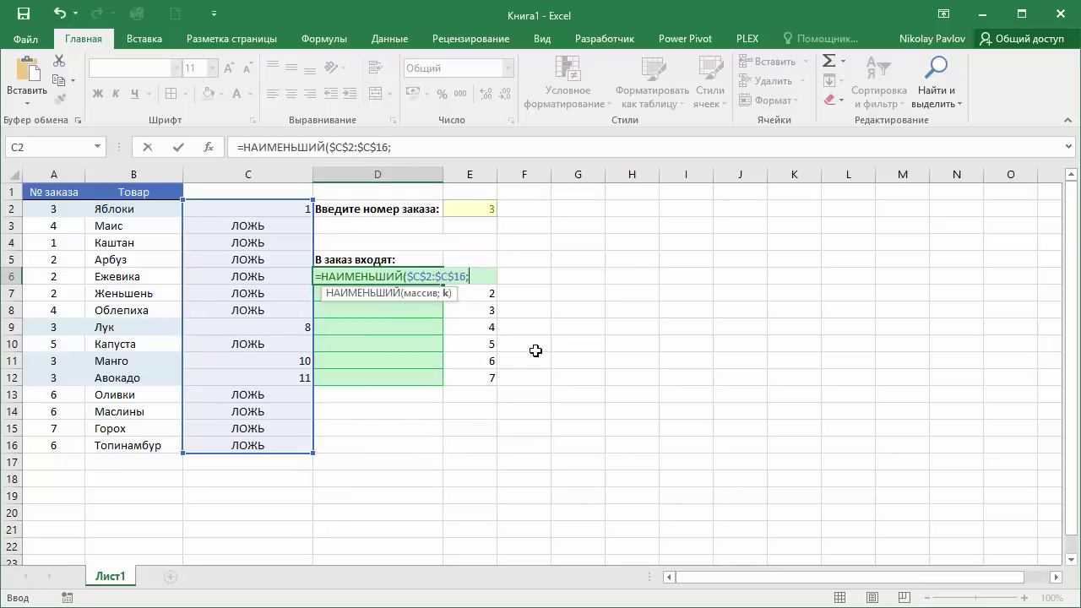
left_click(507, 275)
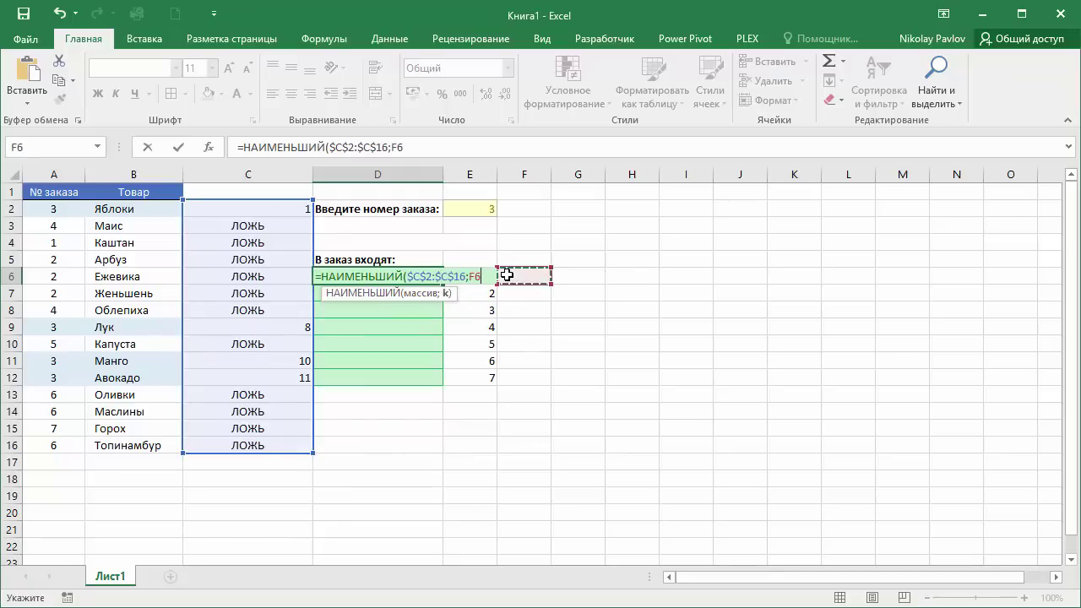
key("Left")
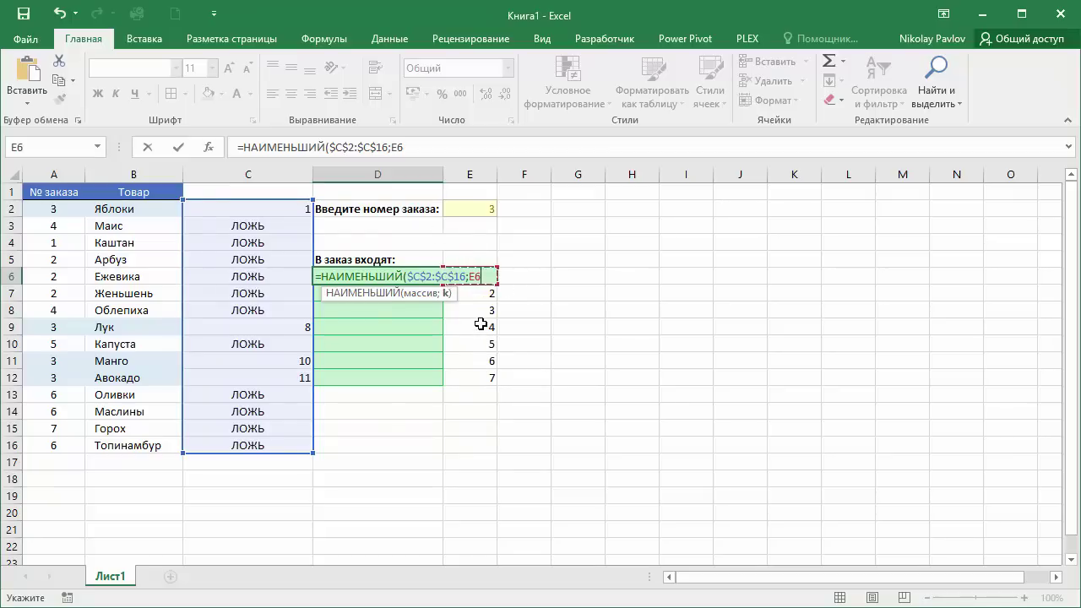
type(")")
key("ctrl+Return")
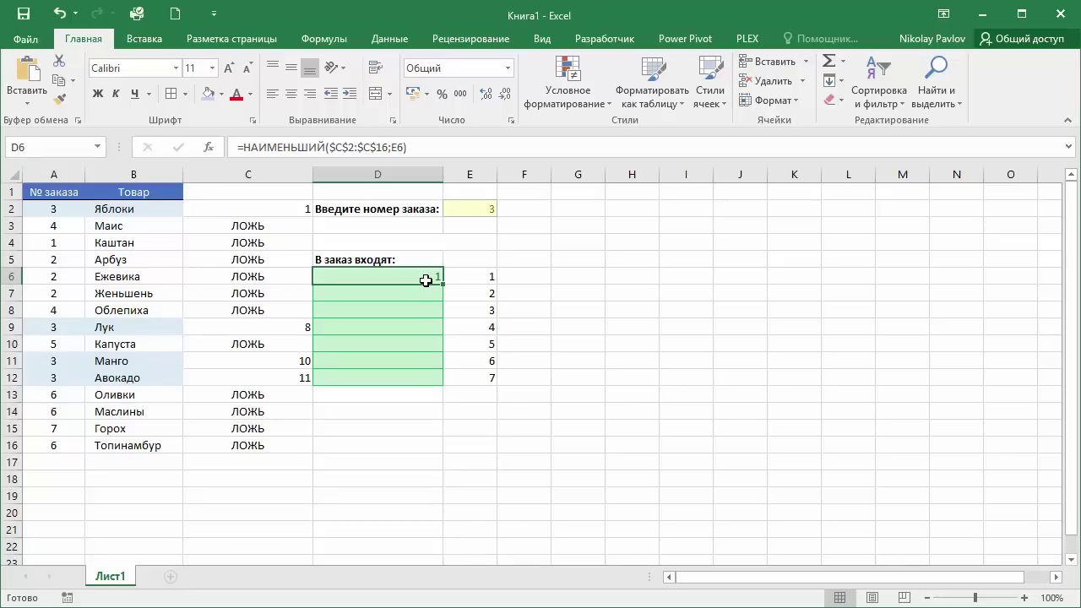
- Copy the D6 formula down to D12, listing 1, 8, 10, 11 and three #ЧИСЛО! errors
left_click_drag(443, 284, 443, 303)
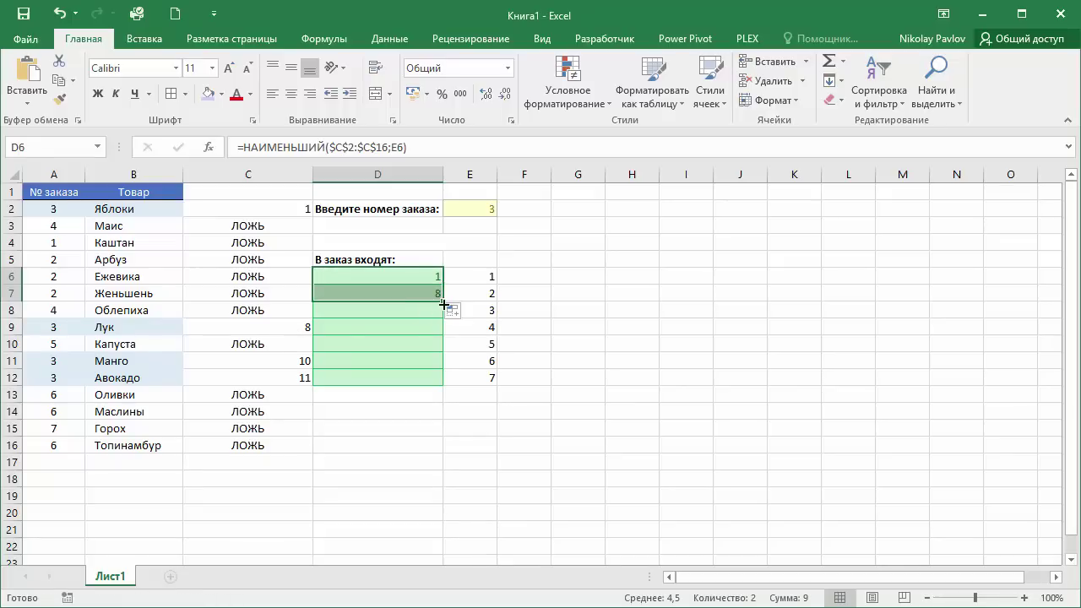
left_click_drag(443, 302, 444, 319)
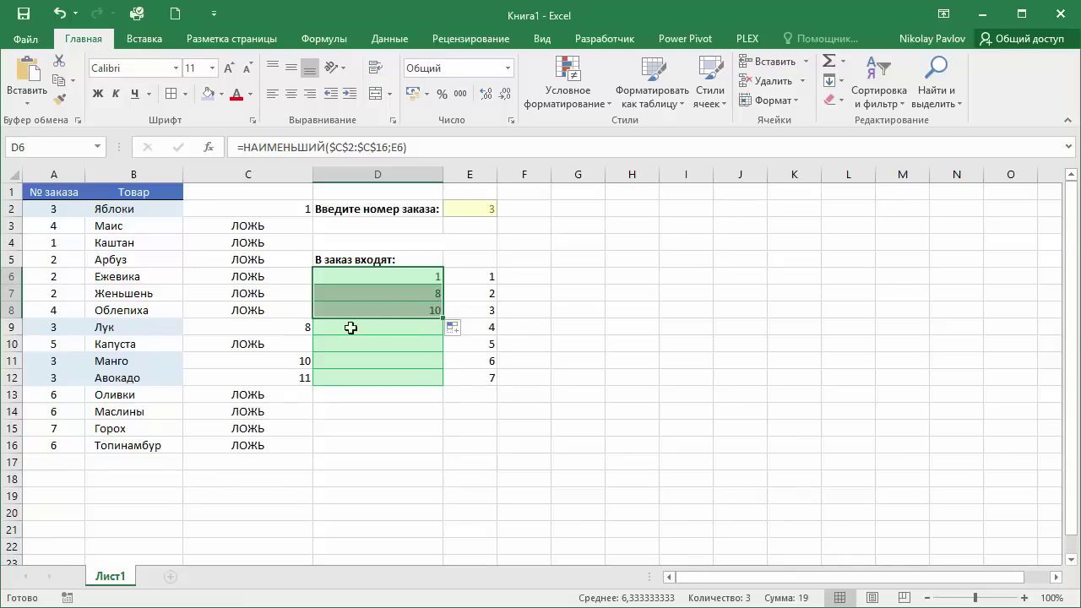
left_click_drag(443, 317, 435, 380)
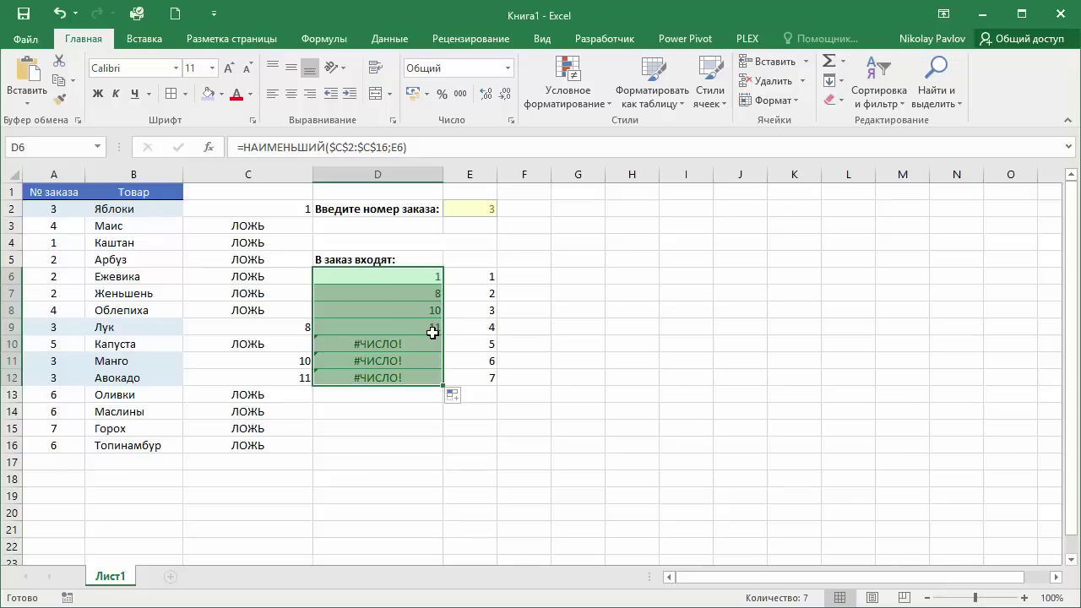
left_click(421, 278)
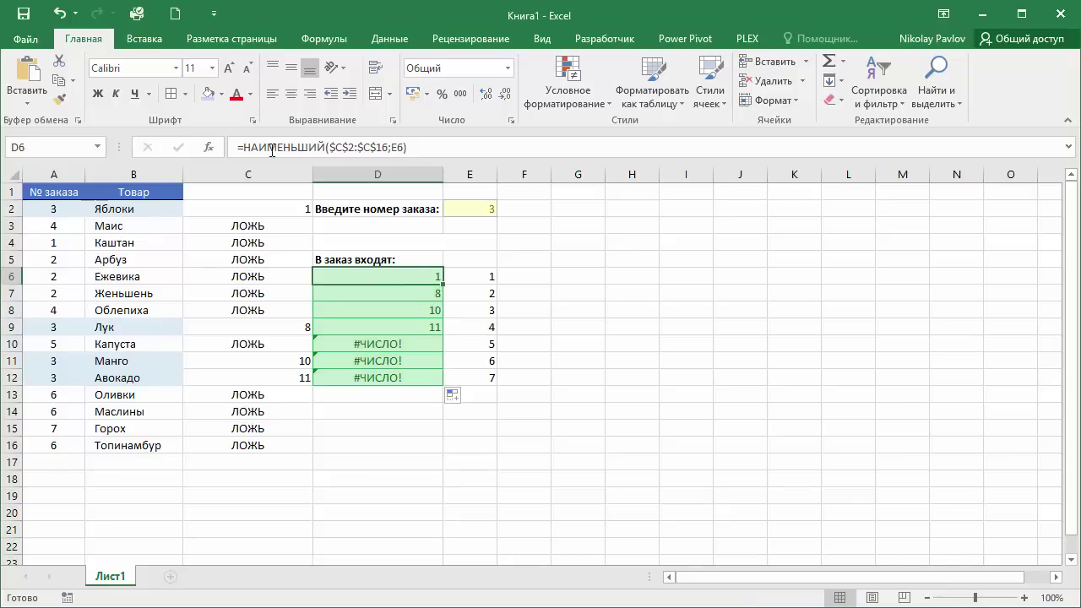
- Wrap D6's formula in ИНДЕКС($B$2:$B$16;…) so it returns the product name Яблоки
left_click(244, 147)
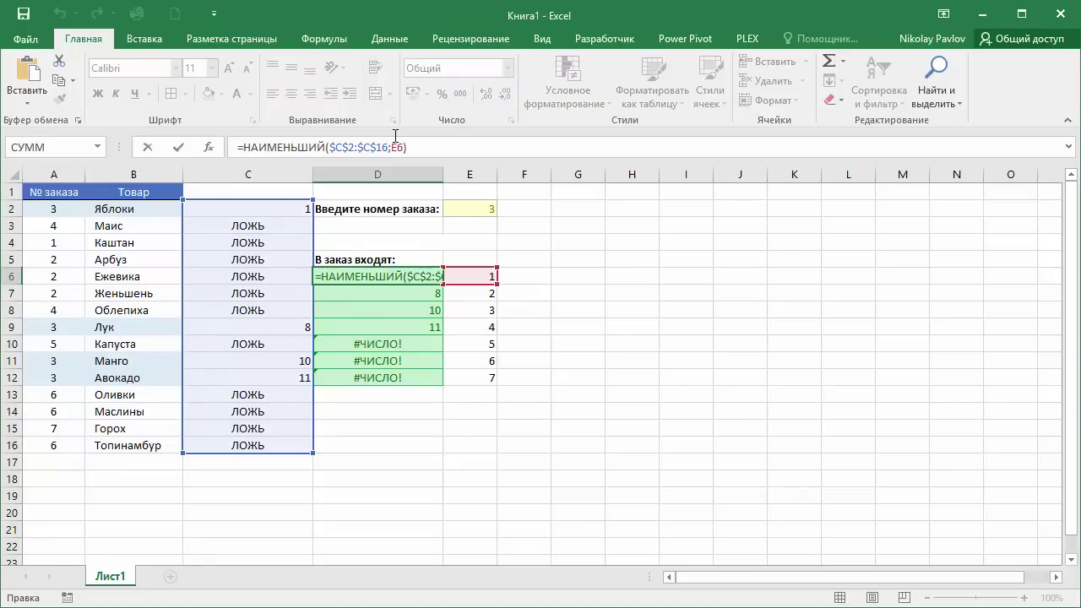
type("И")
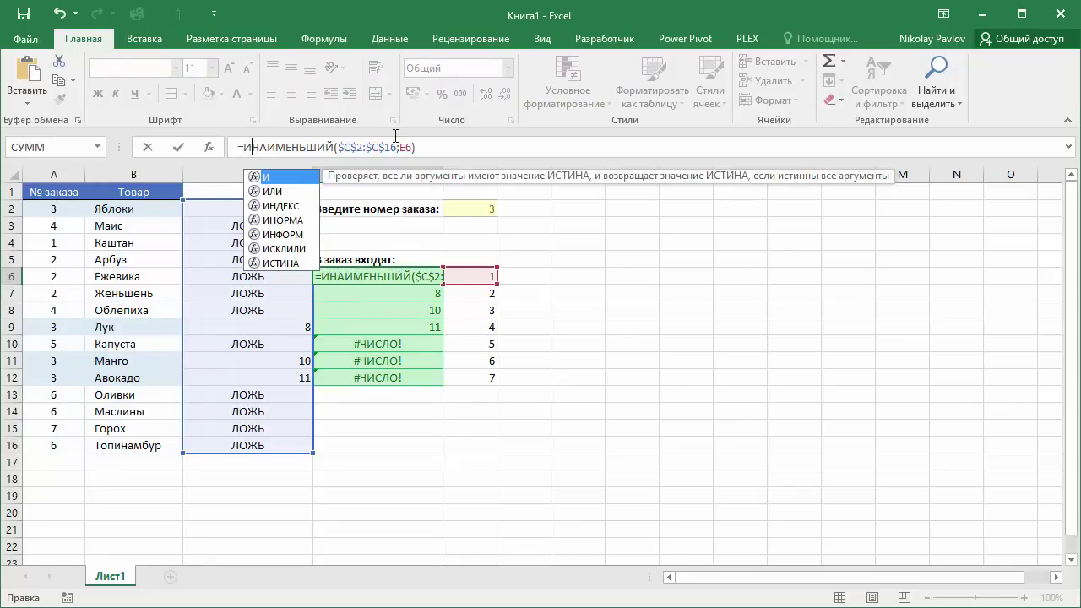
type("НД")
key("Tab")
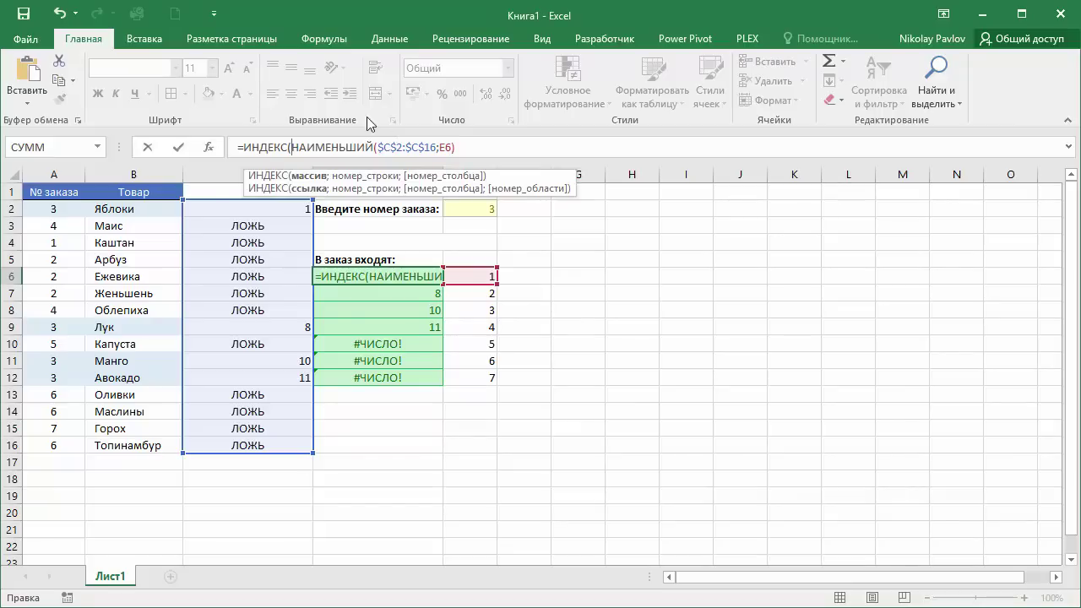
left_click_drag(151, 209, 137, 440)
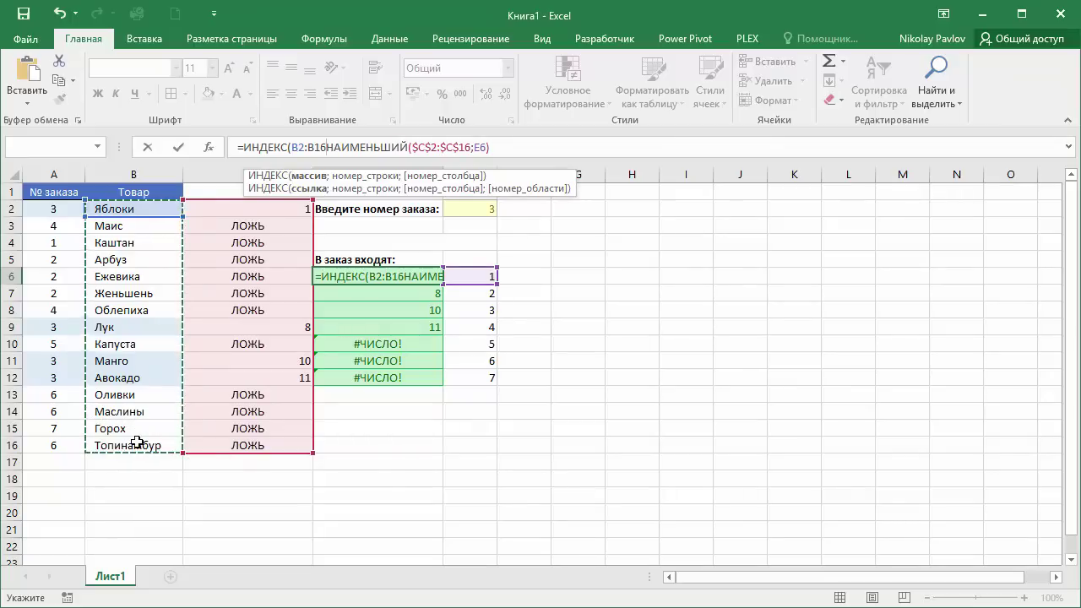
key("F4")
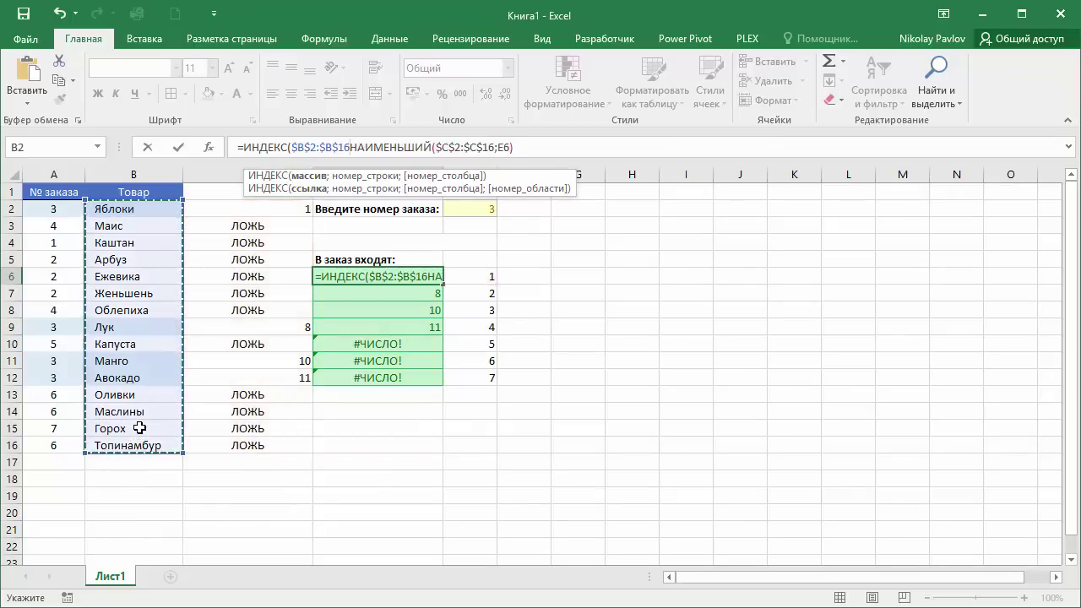
type(";")
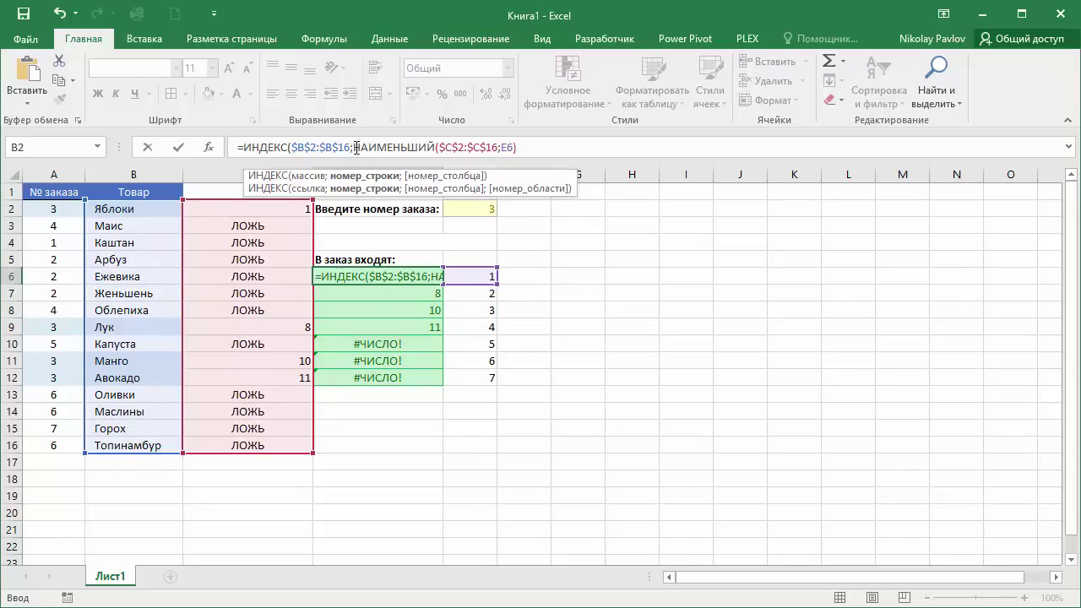
left_click(527, 148)
type(")")
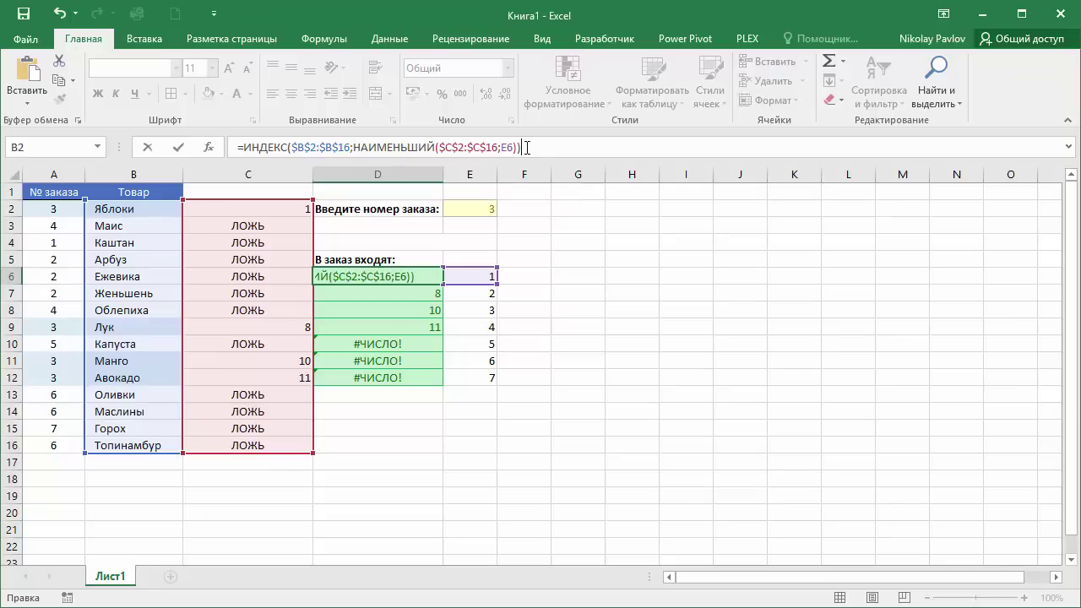
key("Return")
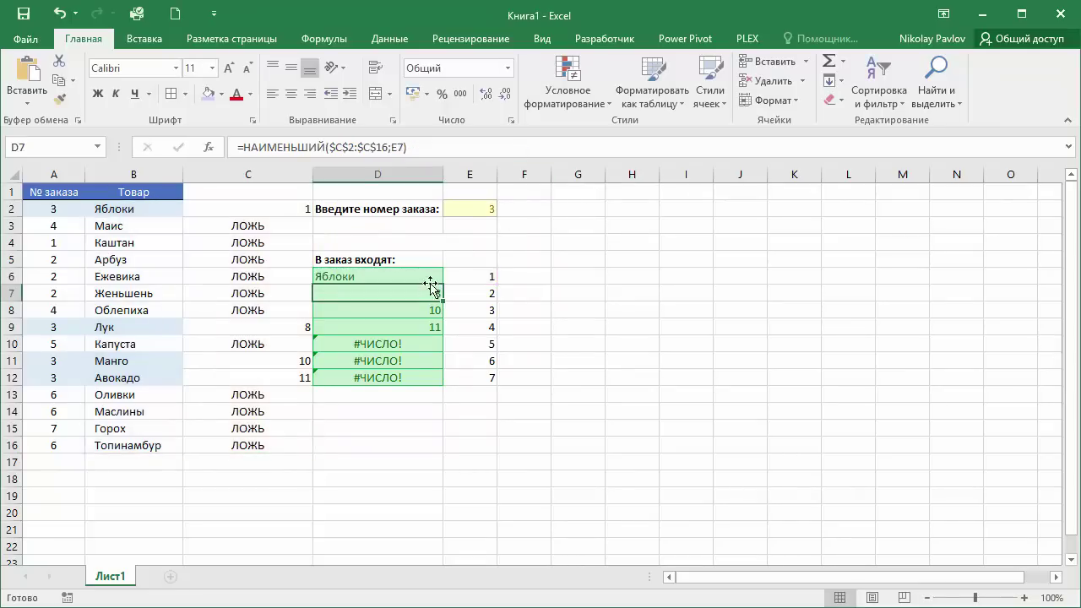
- Fill the ИНДЕКС formula to D12 (Яблоки, Лук, Манго, Авокадо), then clear it and select C2:C16
left_click(425, 276)
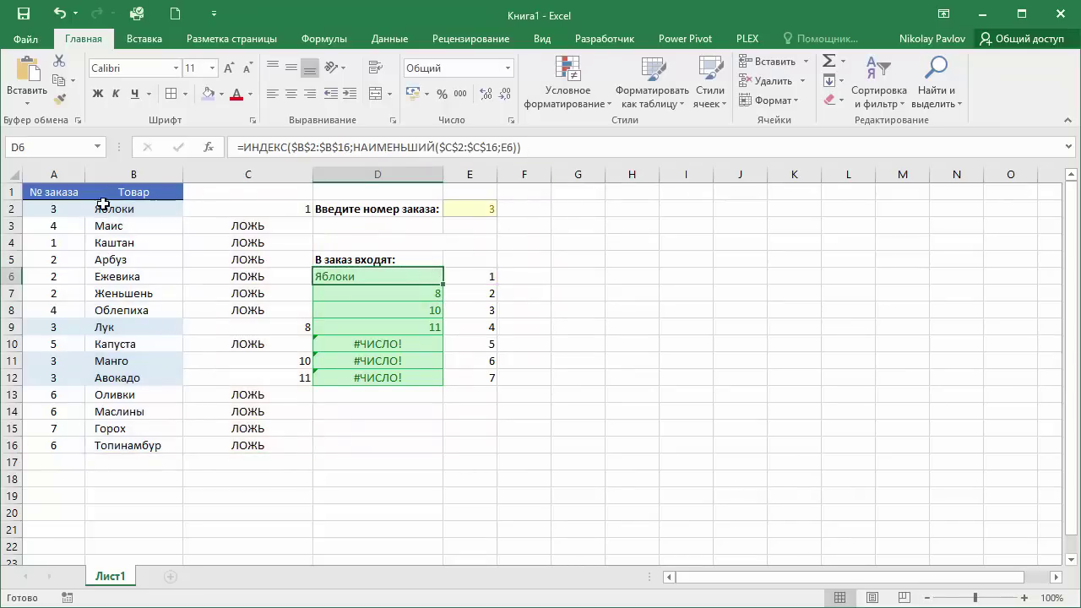
left_click_drag(443, 283, 447, 379)
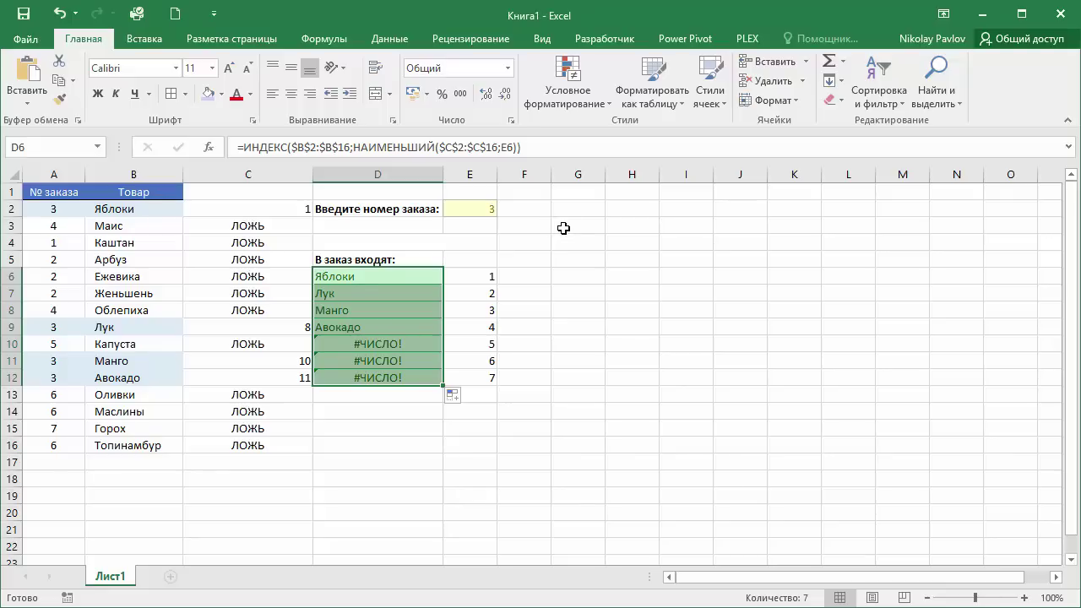
key("Delete")
mouse_move(240, 207)
left_mouse_down()
mouse_move(248, 328)
mouse_move(278, 443)
left_mouse_up()
- Delete the helper values in column C and start a fresh formula in D6
key("Delete")
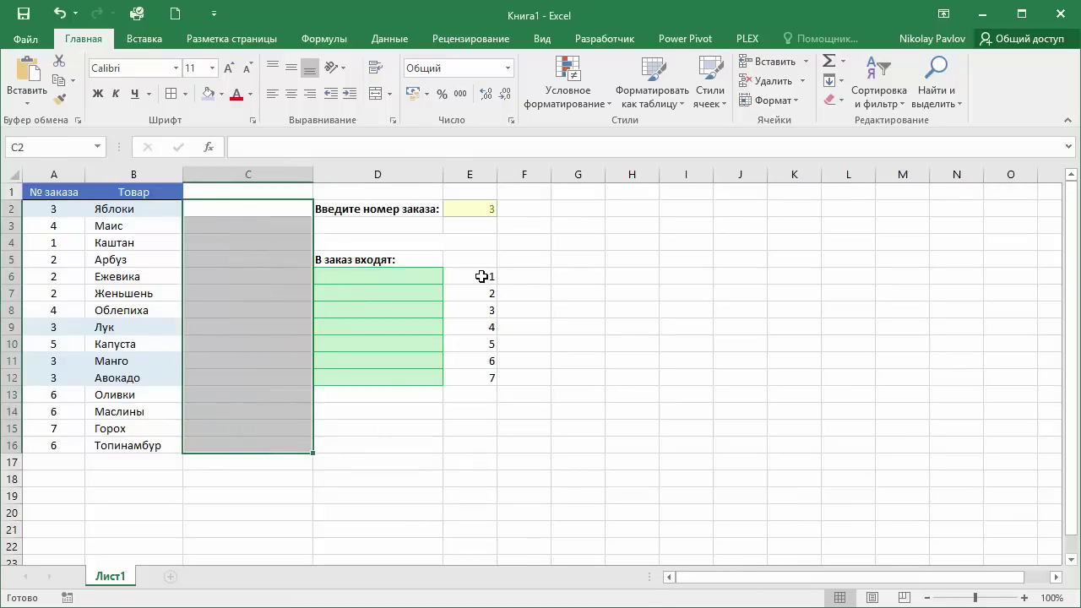
left_click(421, 278)
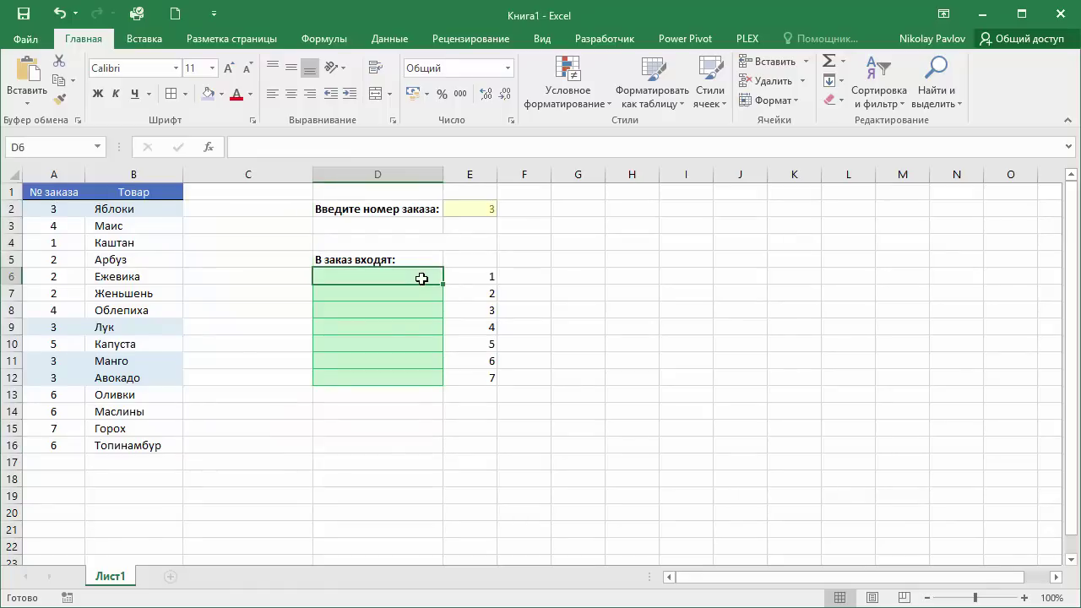
left_click(279, 143)
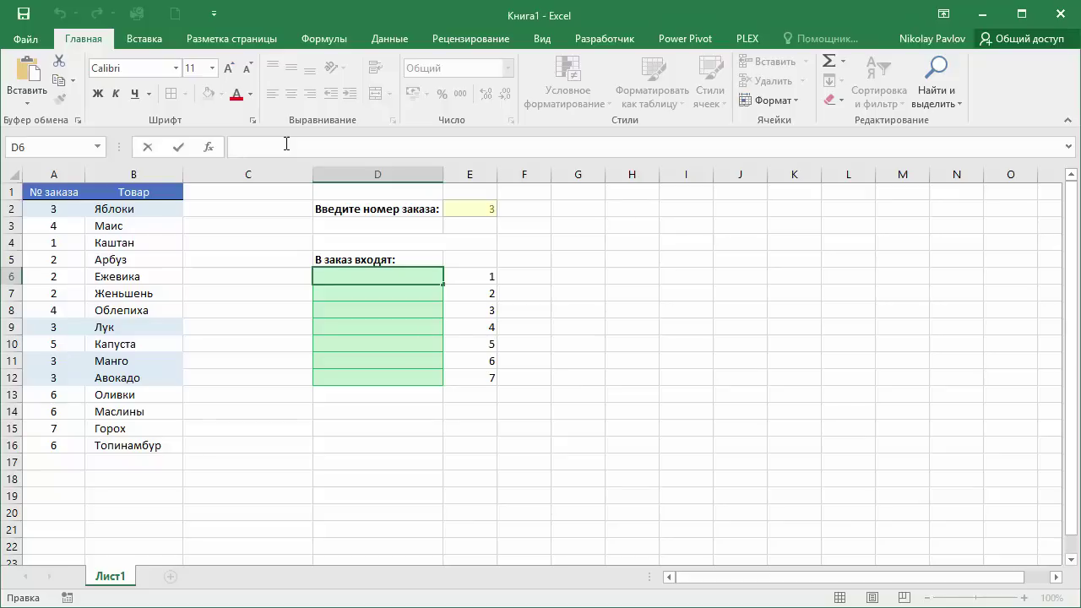
- Start D6 as =ИНДЕКС($B$2:$B$16;НАИМЕНЬШИЙ(ЕСЛИ( with the product range absolute
type("=")
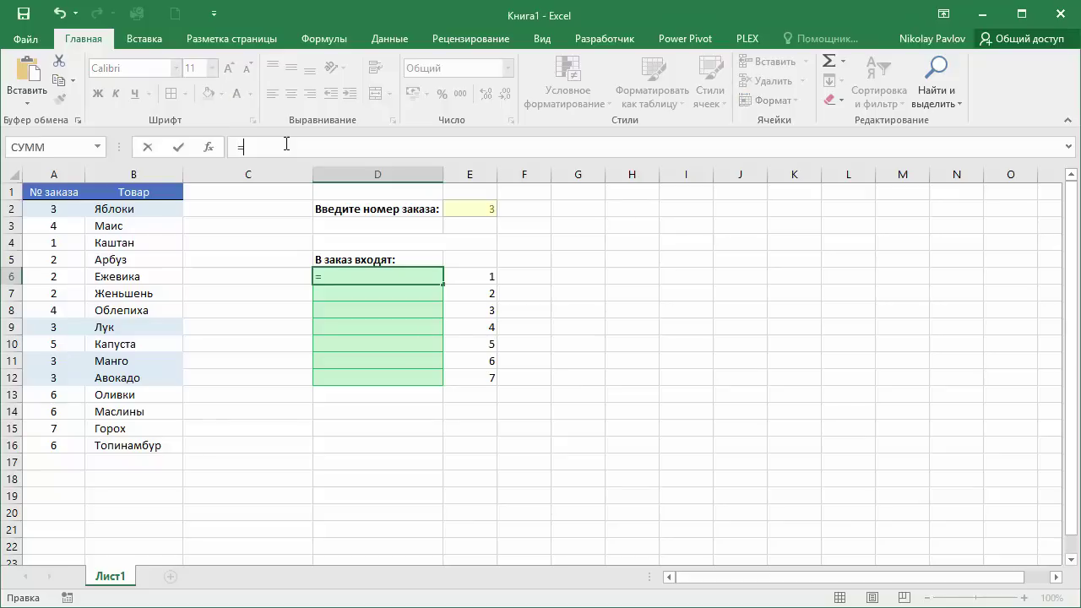
type("ин")
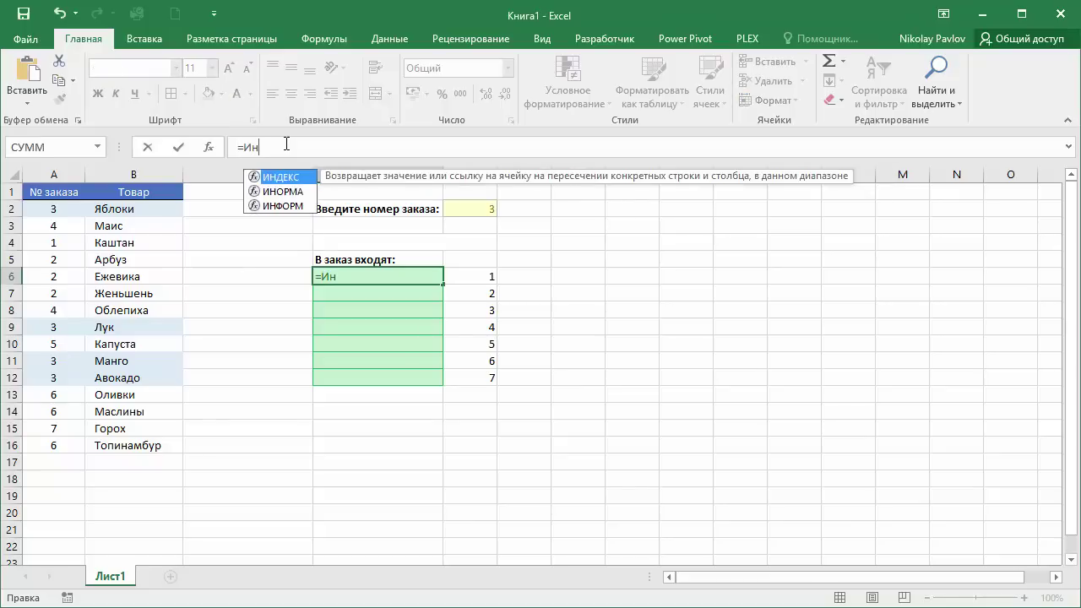
key("Tab")
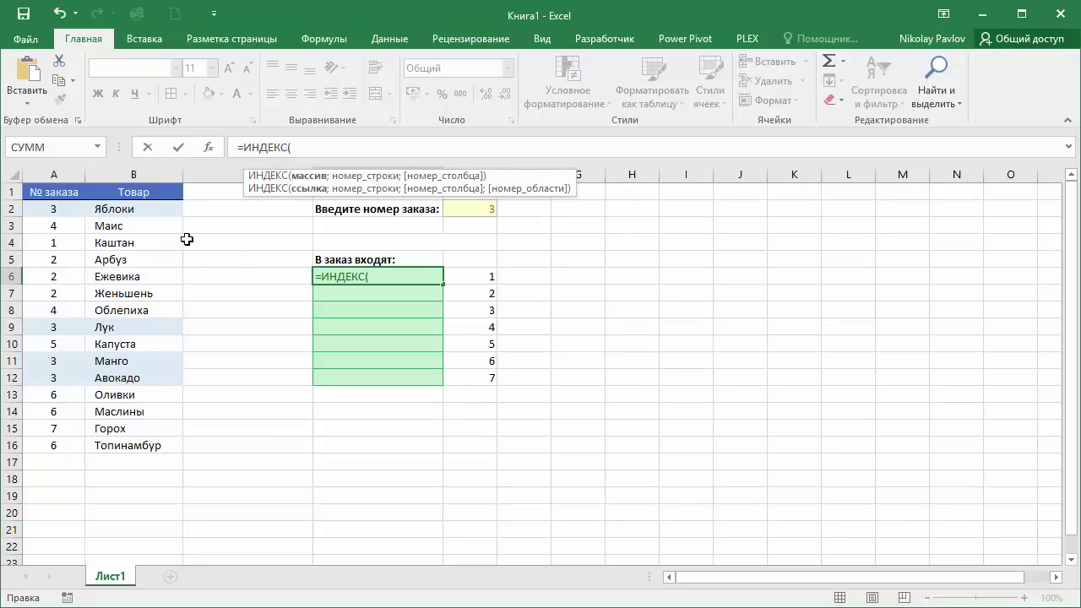
left_click_drag(159, 210, 148, 445)
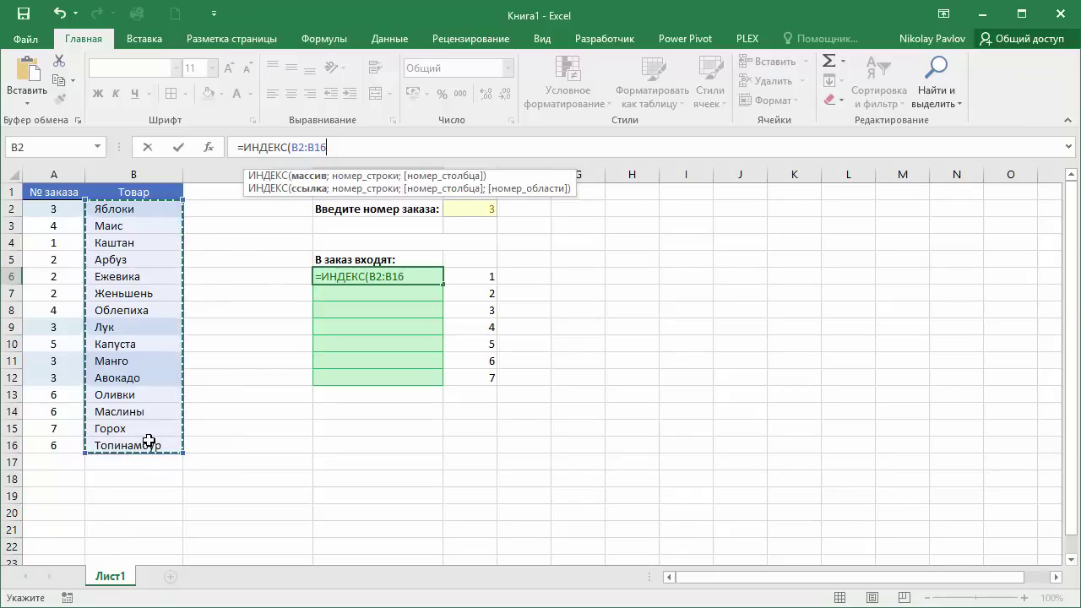
key("F4")
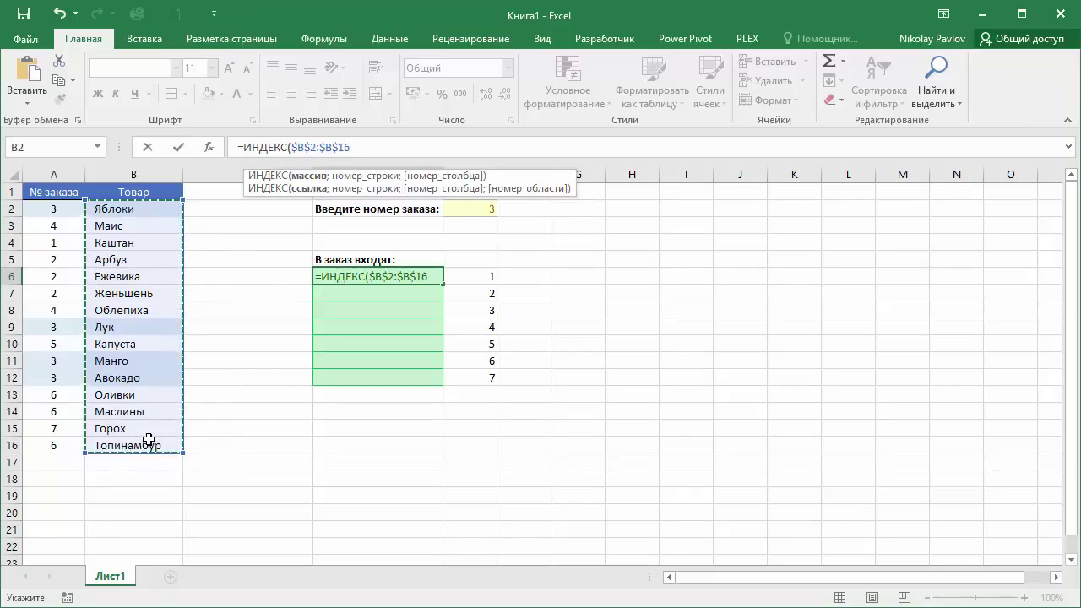
type(";")
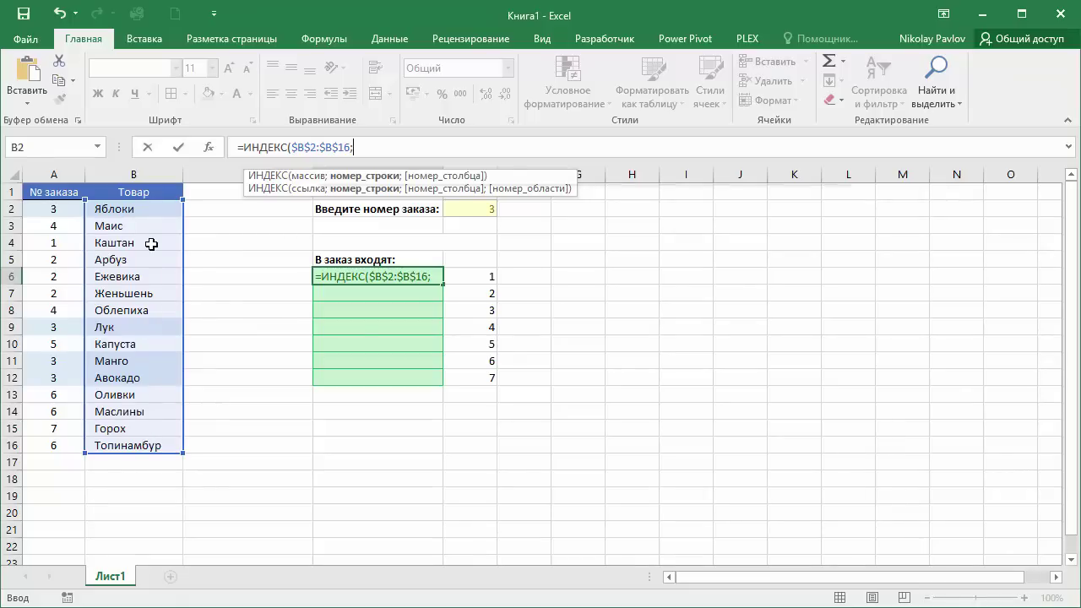
type("наим")
key("Tab")
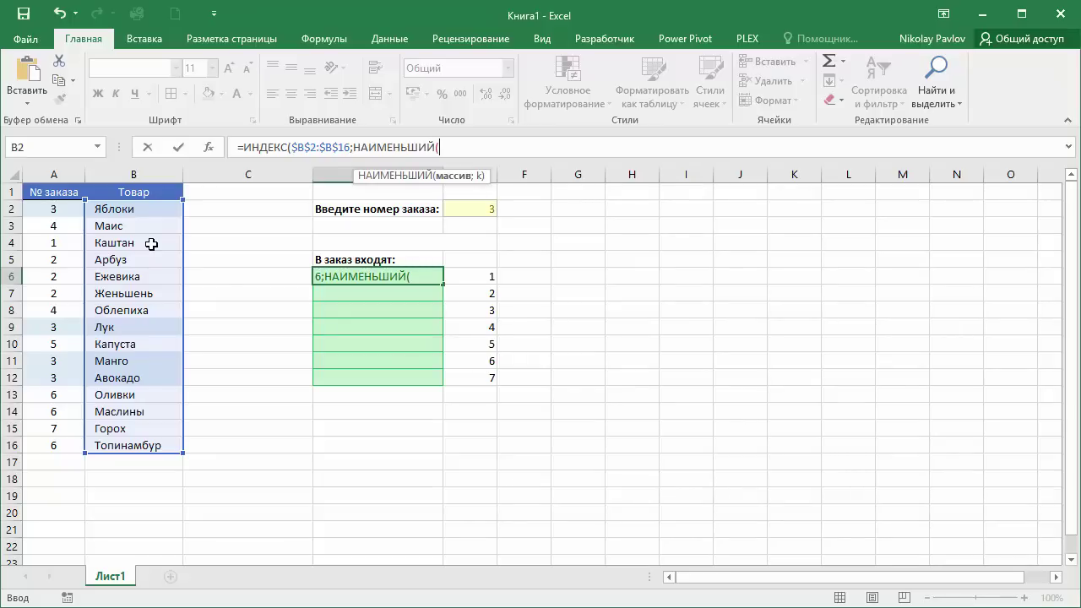
type("ес")
key("Tab")
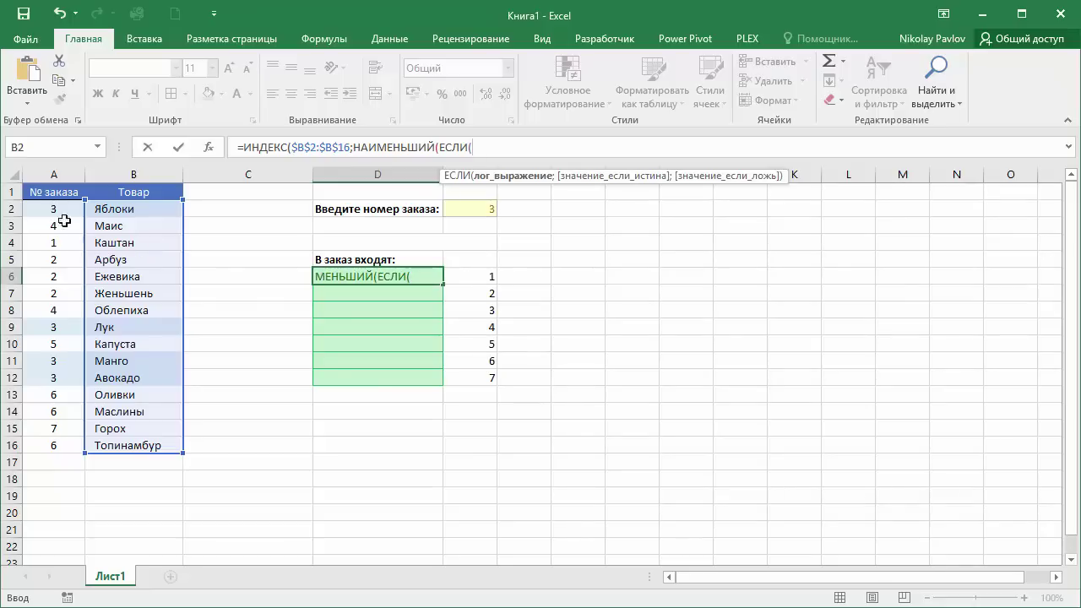
- Add the ЕСЛИ condition $A$2:$A$16=$E$2 matching order numbers to E2
left_click_drag(51, 209, 39, 445)
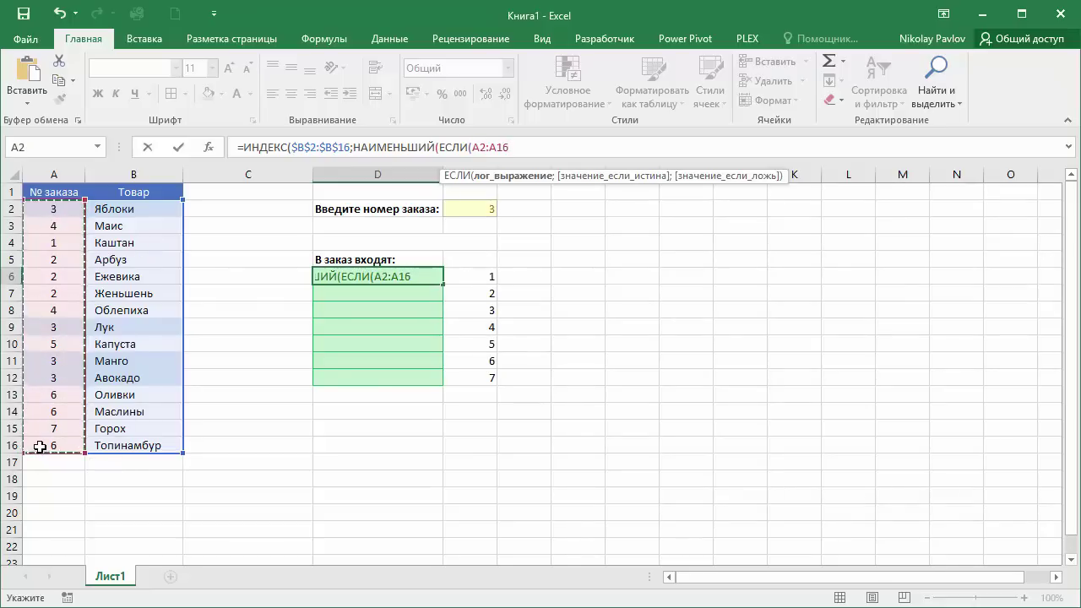
key("F4")
type("$A$16=")
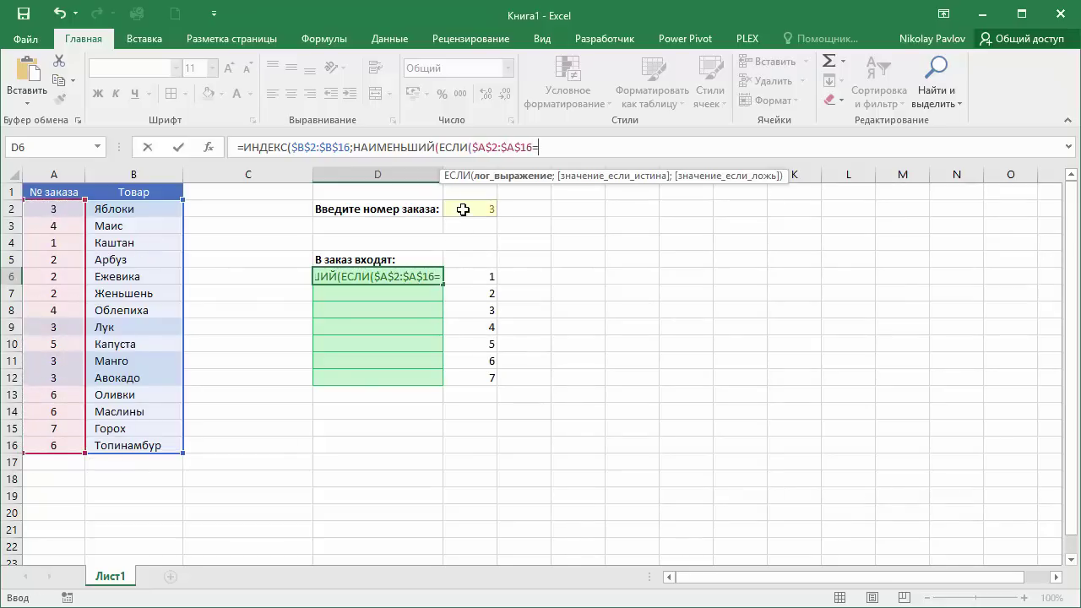
left_click(463, 209)
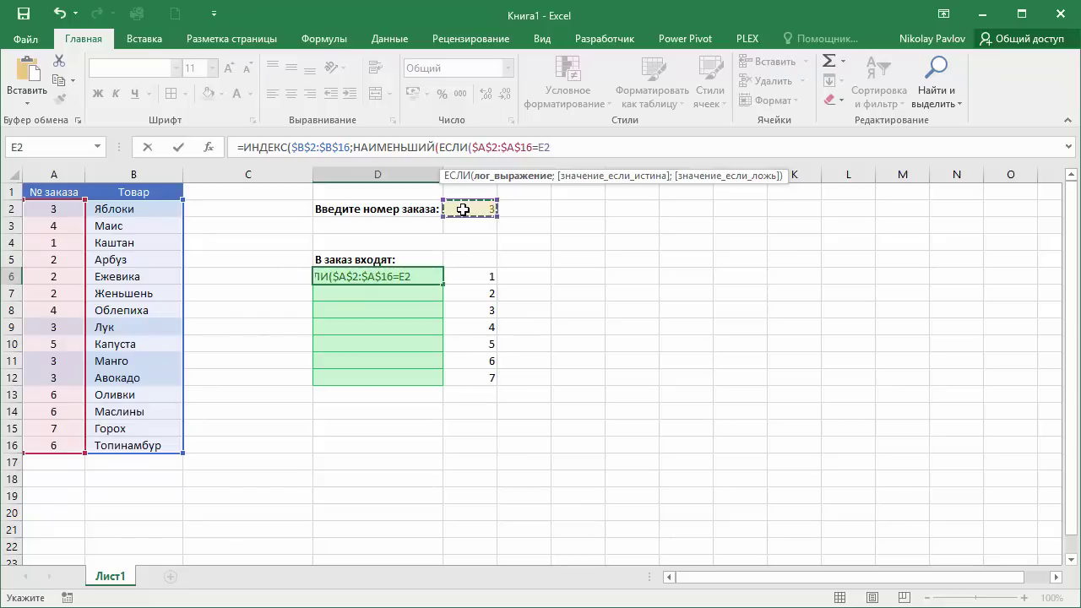
key("F4")
- Finish with СТРОКА($B$2:$B$16)-1 as the value and E6 as НАИМЕНЬШИЙ's k
type("$E$2;")
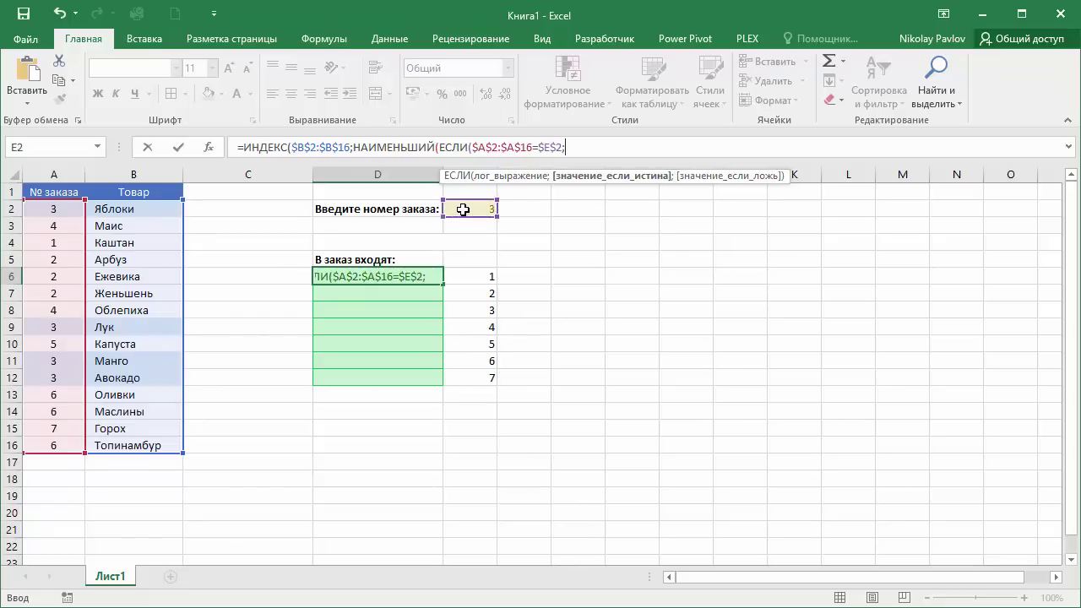
type("стр")
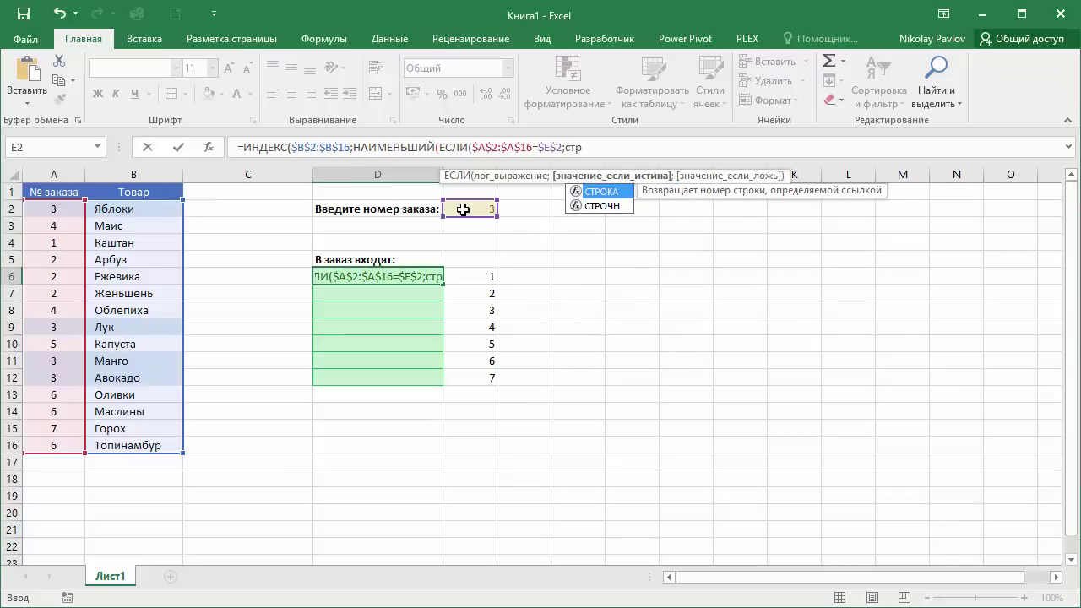
key("Tab")
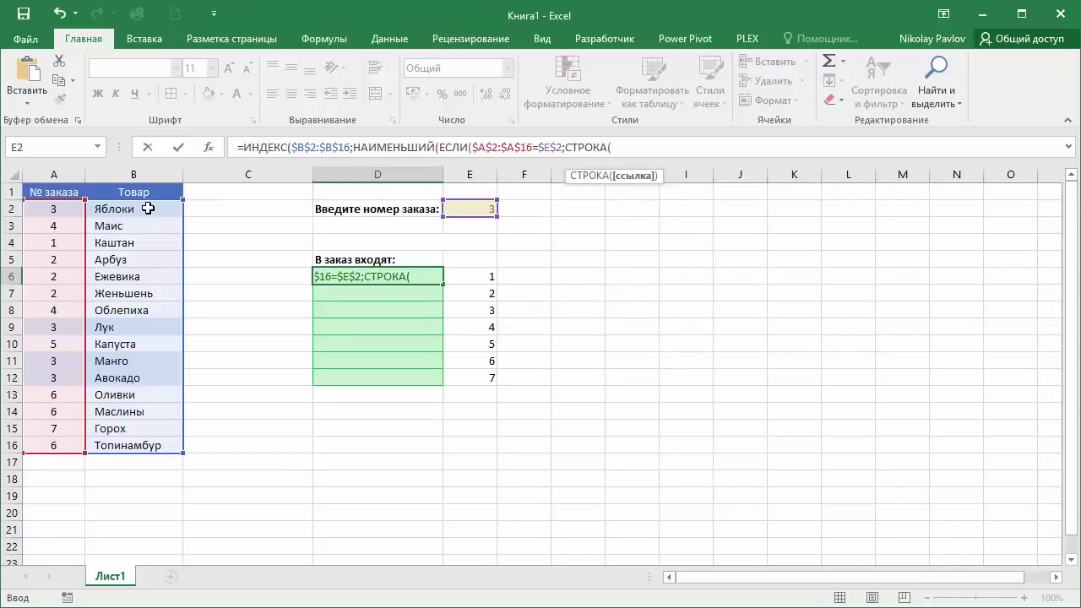
left_click_drag(143, 207, 145, 439)
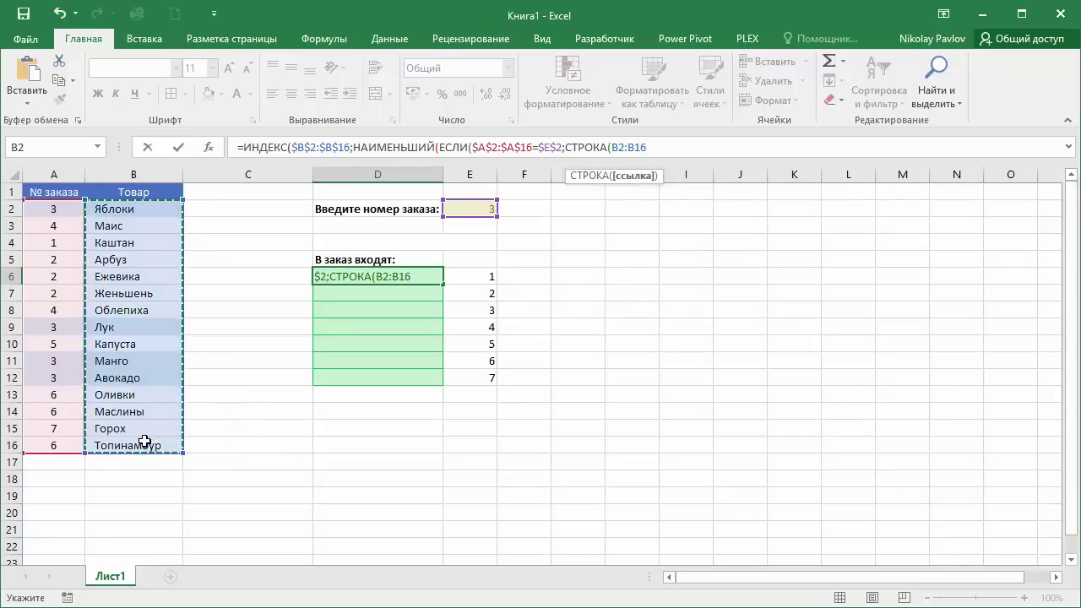
key("F4")
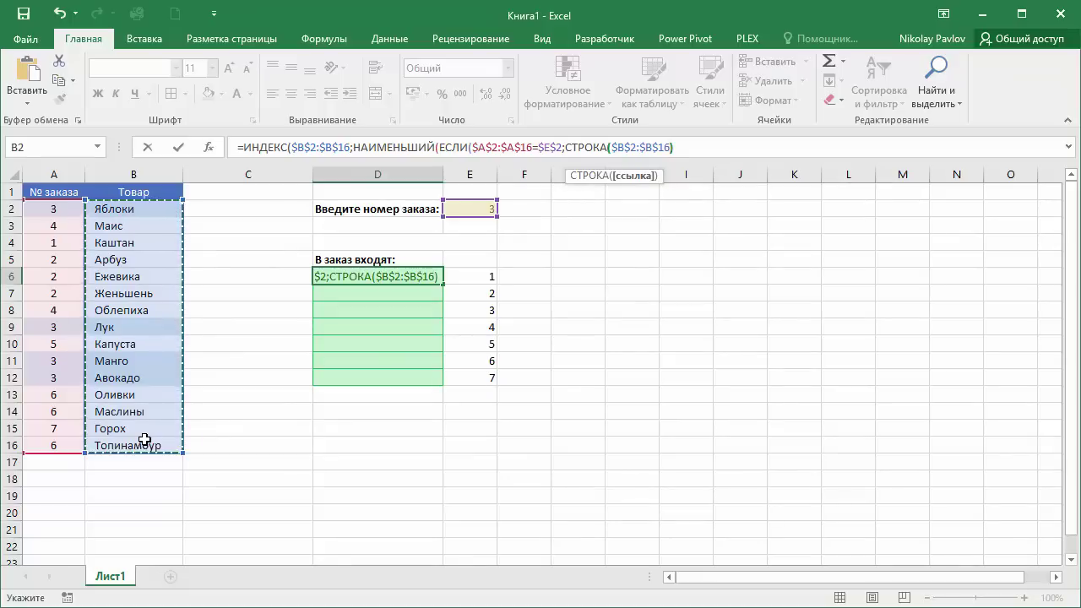
type(")-1")
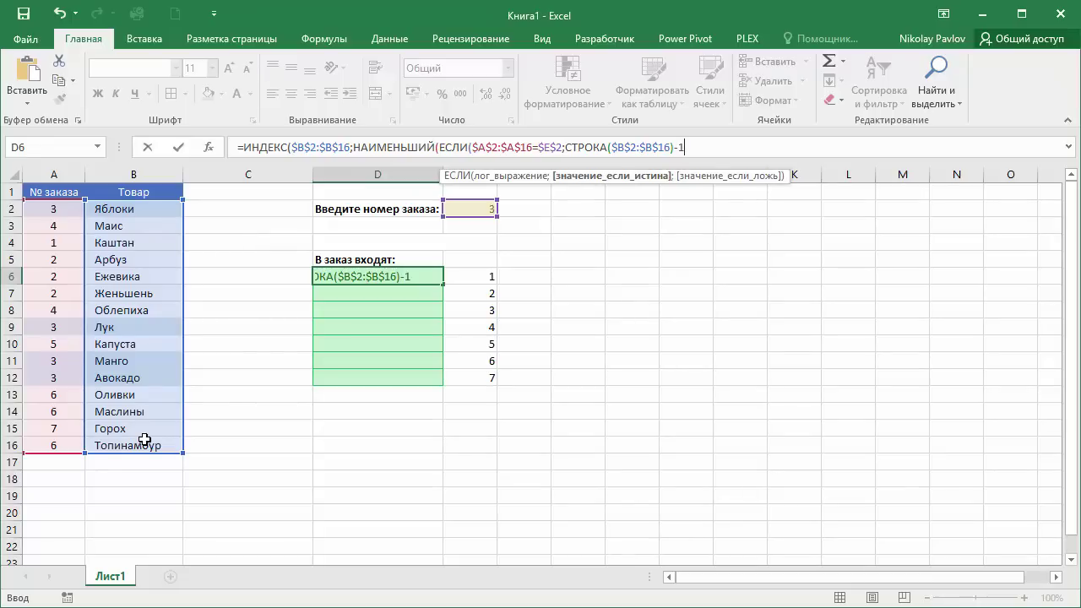
type(");")
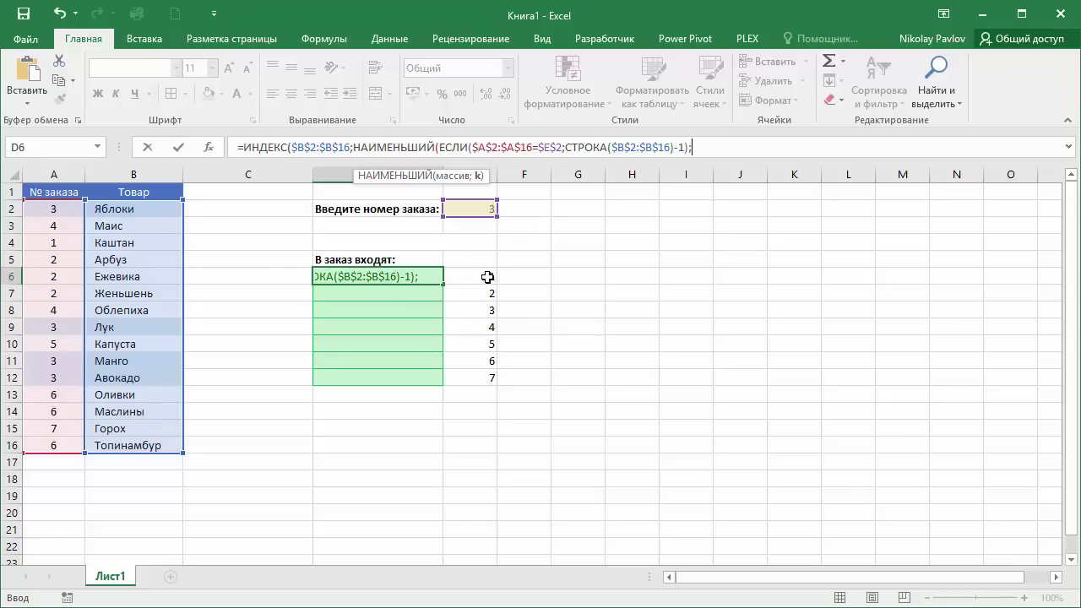
left_click(487, 277)
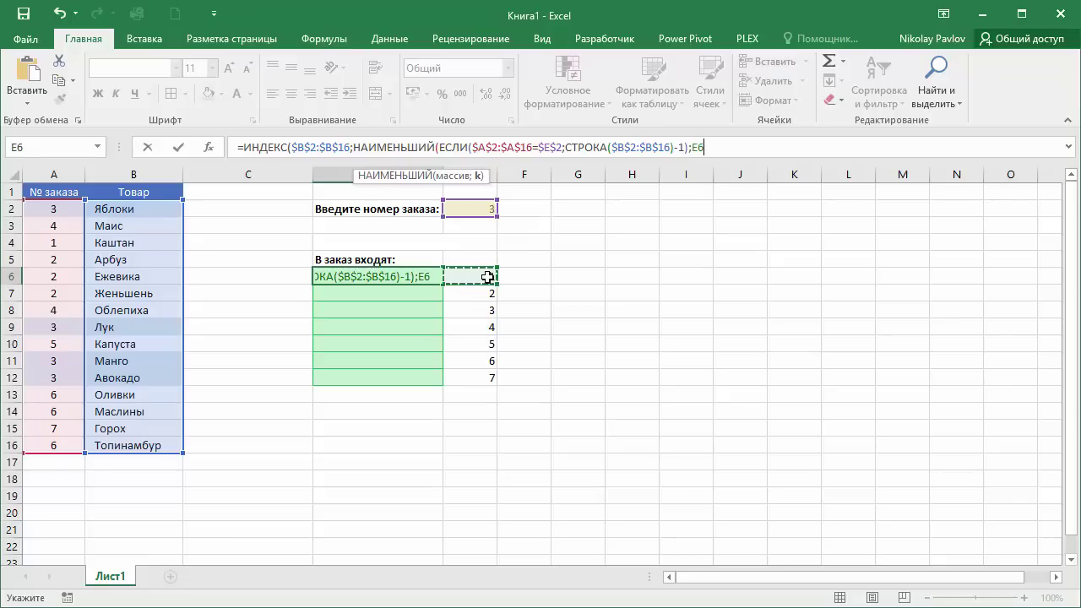
type(")")
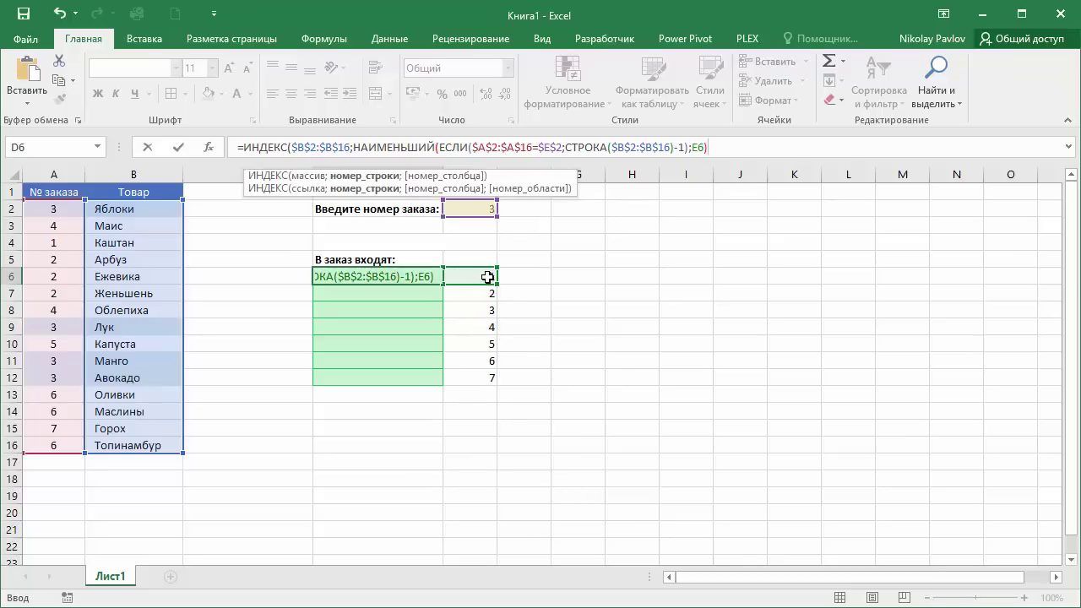
type(")")
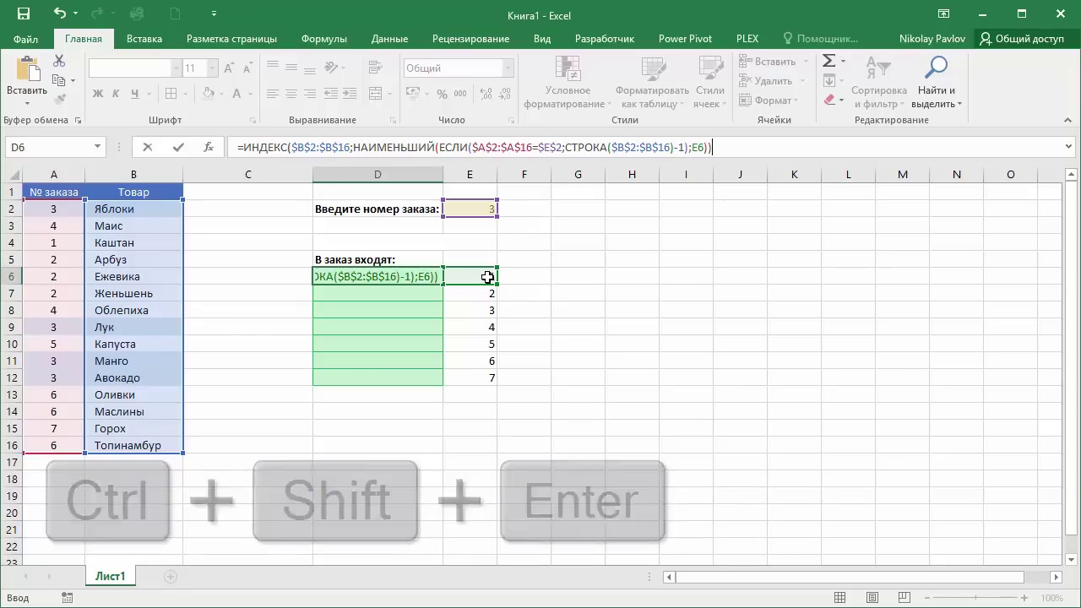
- Commit D6 as an array formula and fill it down to D12
key("ctrl+shift+Return")
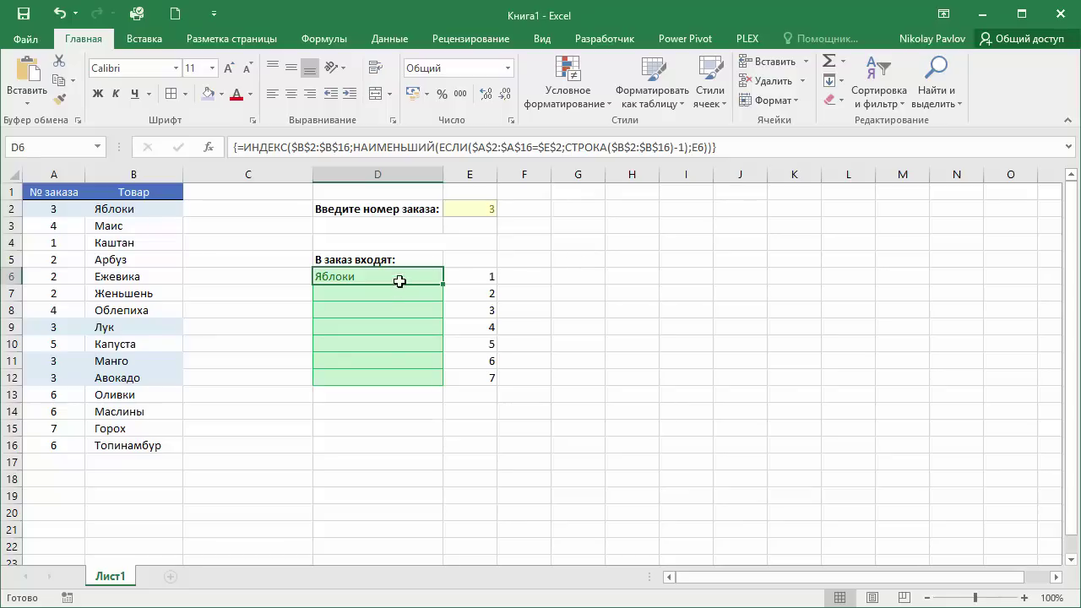
left_click_drag(443, 283, 443, 385)
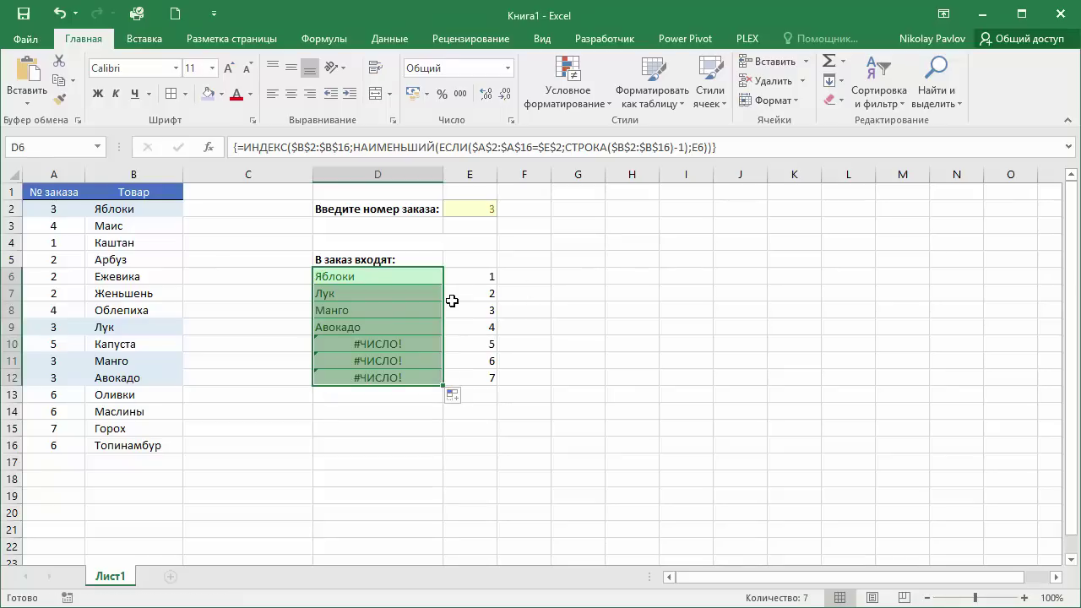
left_click(420, 279)
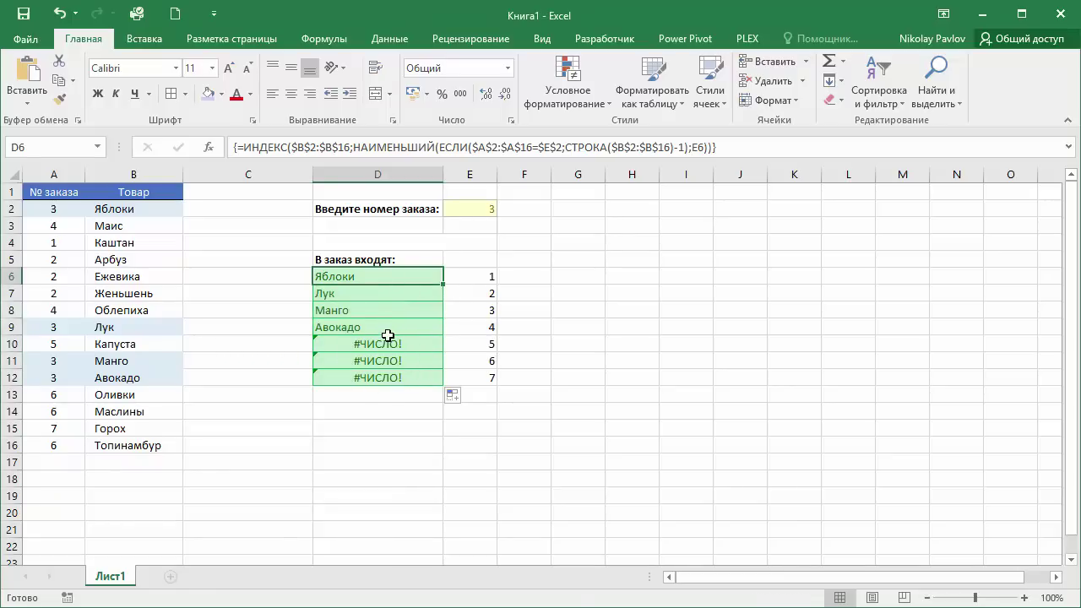
- Wrap D6 in =ЕСЛИОШИБКА(...;"") as an array formula and refill it to D12
left_click(238, 147)
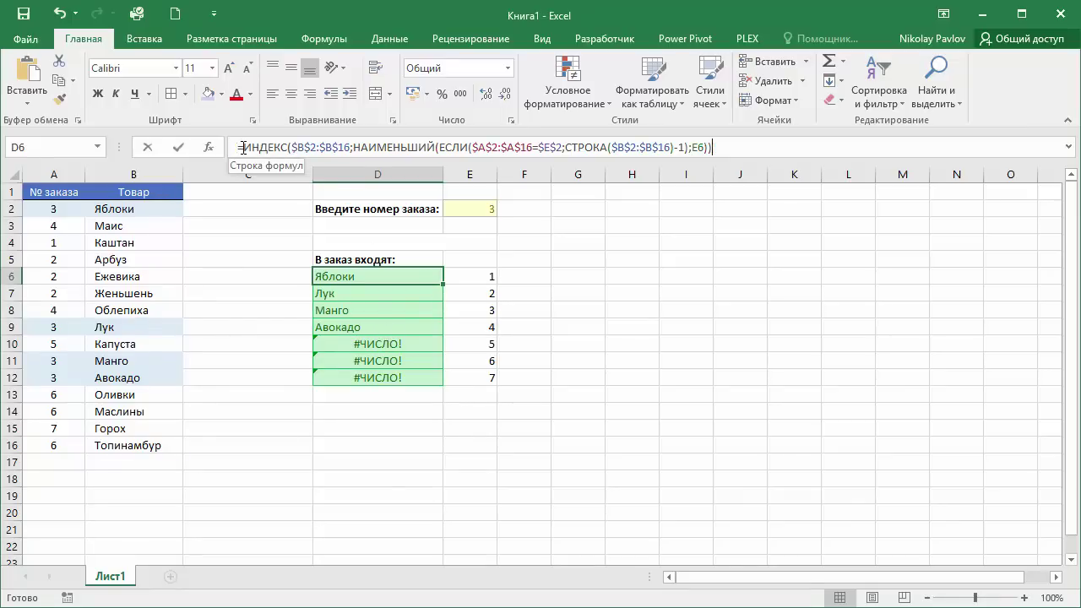
type("есл")
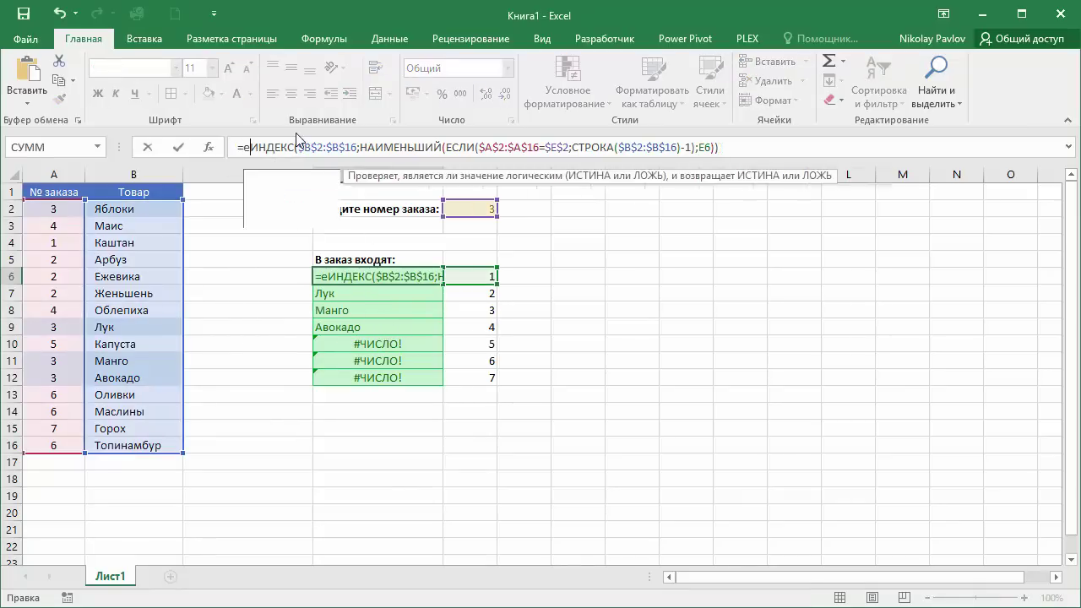
key("Down")
key("Tab")
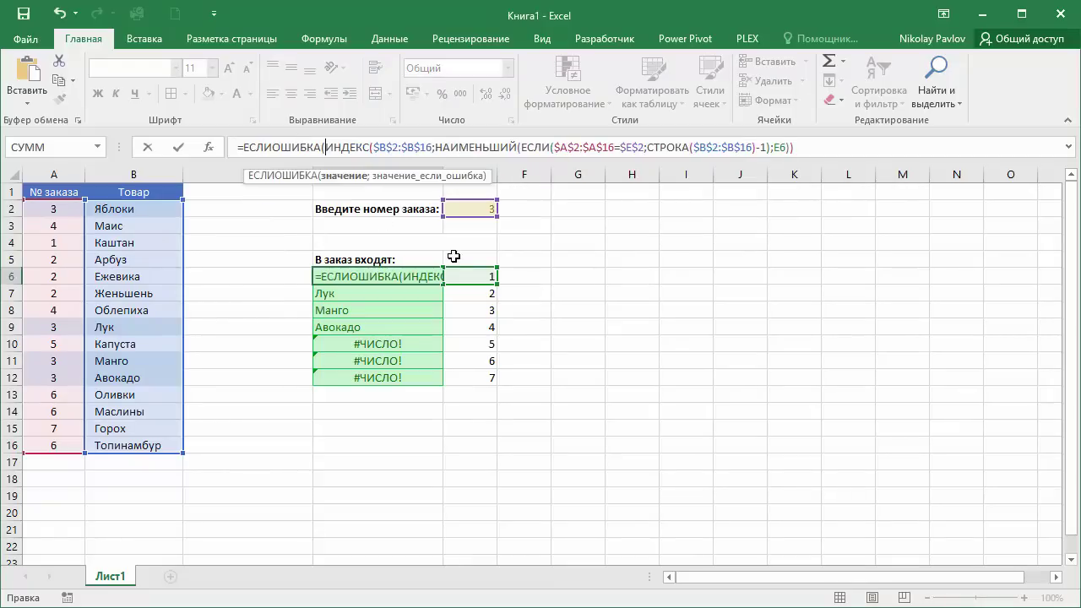
left_click(813, 148)
type(";")
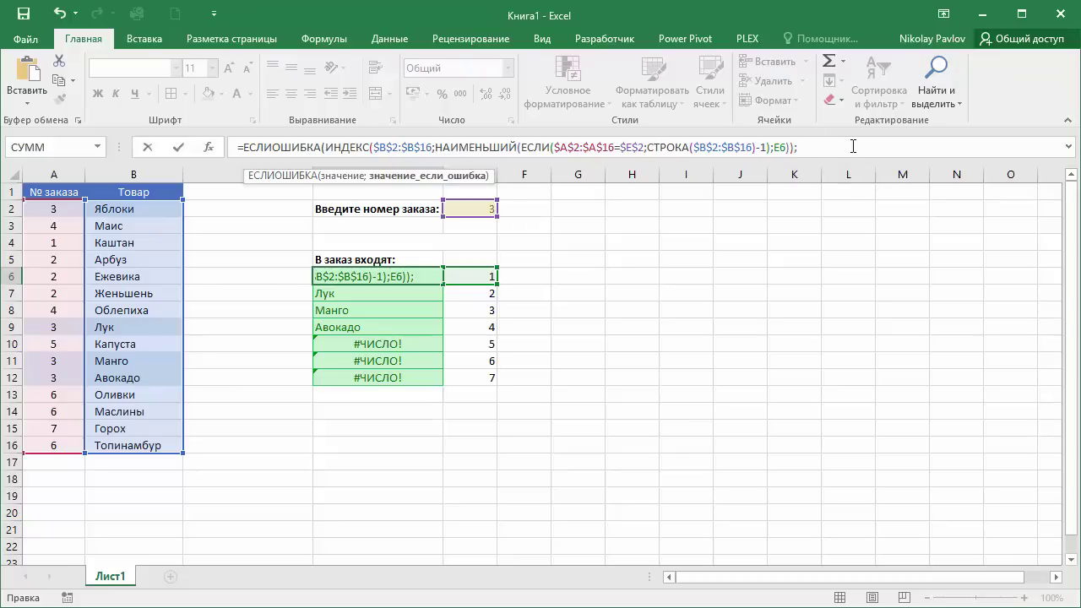
type("\"")
type("\"")
type(")")
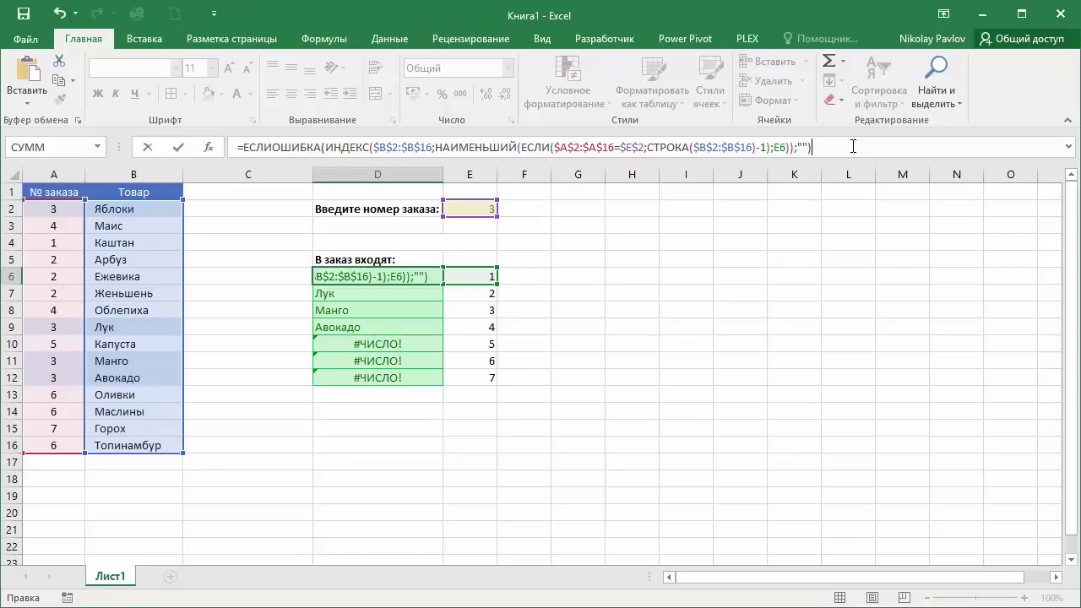
key("ctrl+shift+Return")
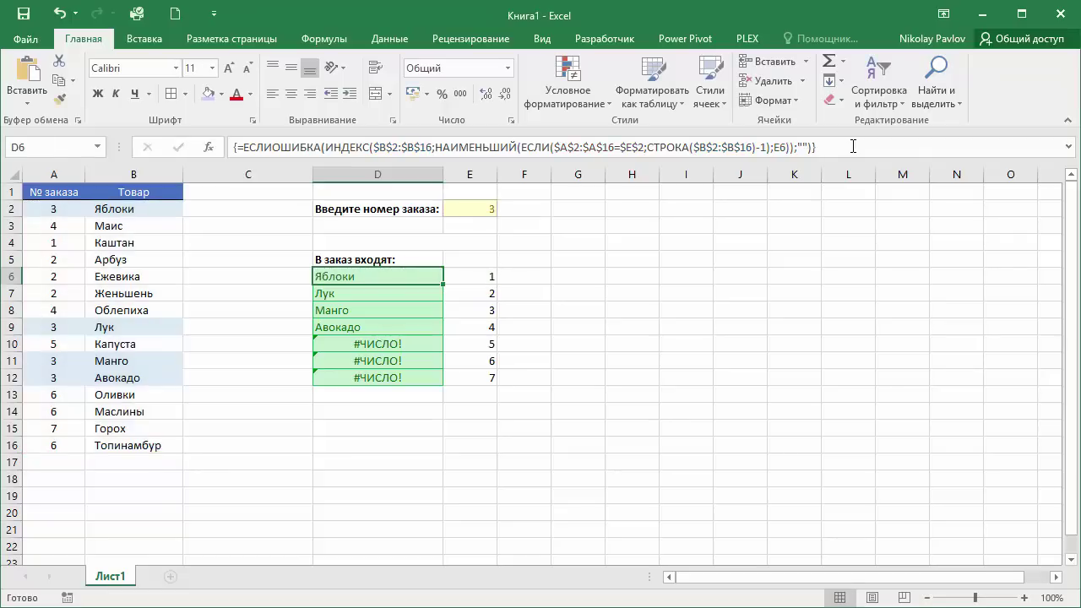
left_click_drag(444, 284, 440, 384)
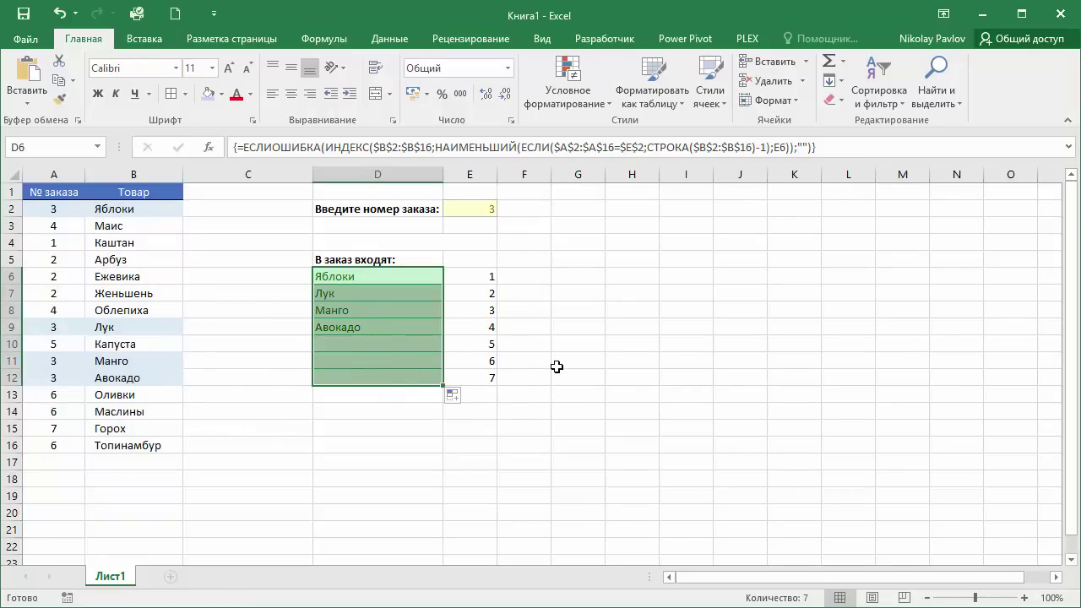
- Enter order number 2, then 6, in E2 to check the list updates
left_click(483, 207)
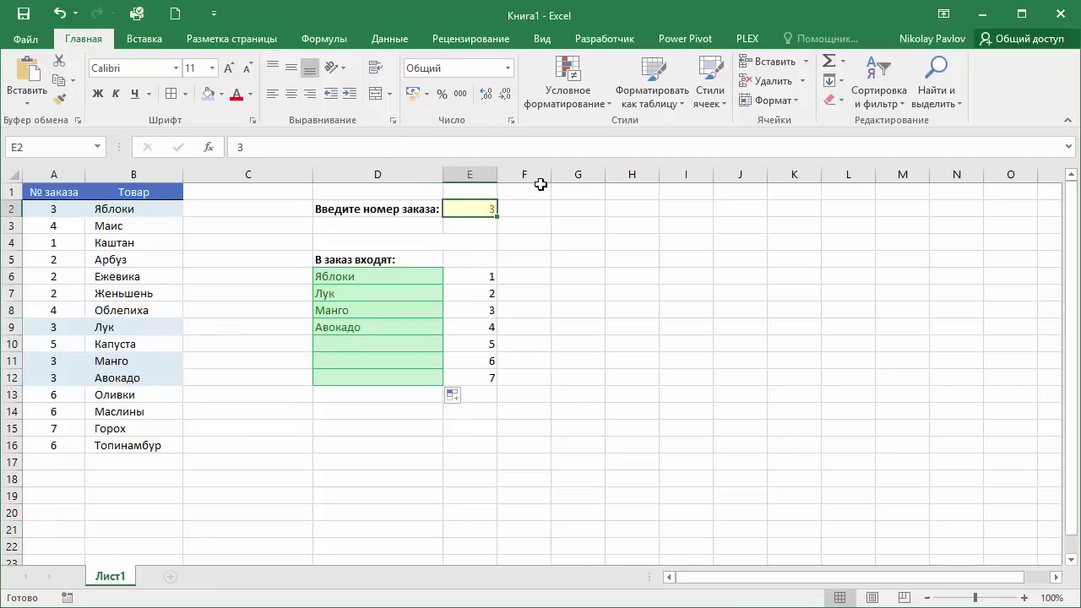
type("2")
key("Return")
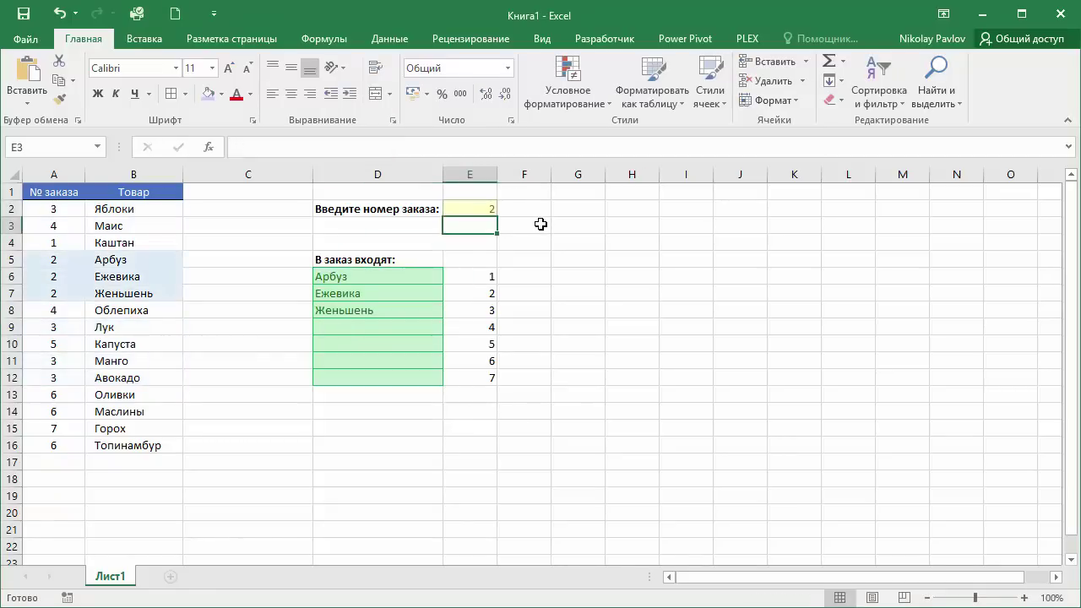
left_click(479, 209)
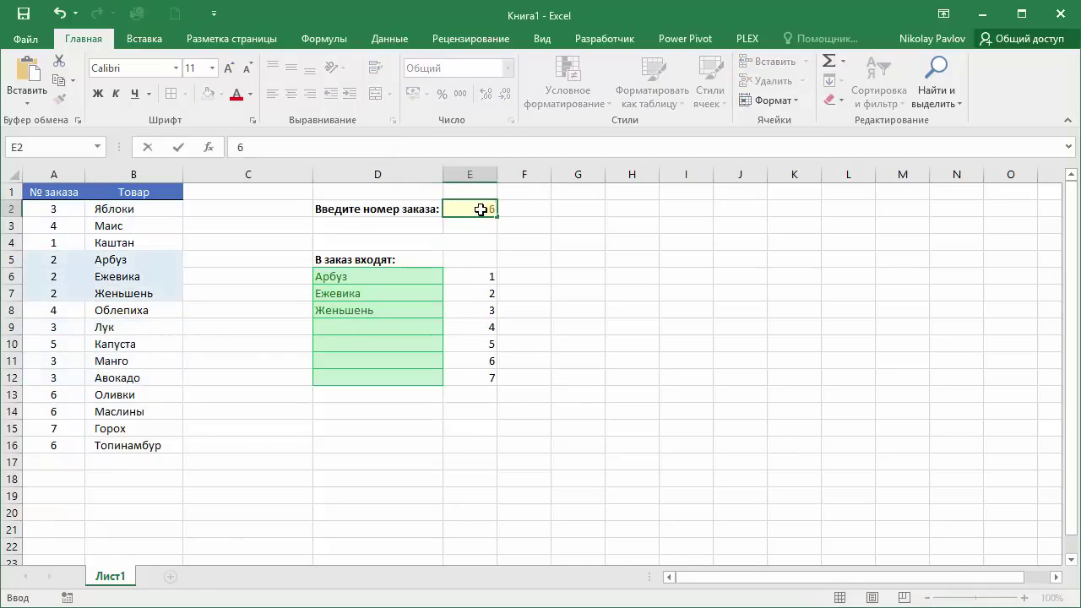
type("6")
key("Return")
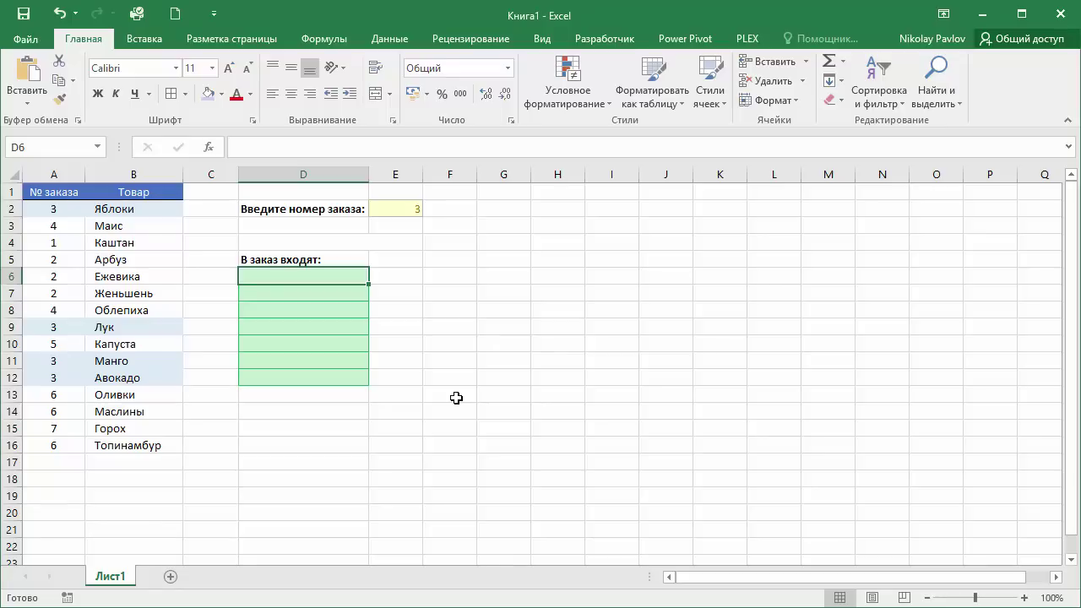
- Select D6:D12, insert =VLOOKUP3( and bring up its Function Arguments window
left_click_drag(314, 278, 321, 369)
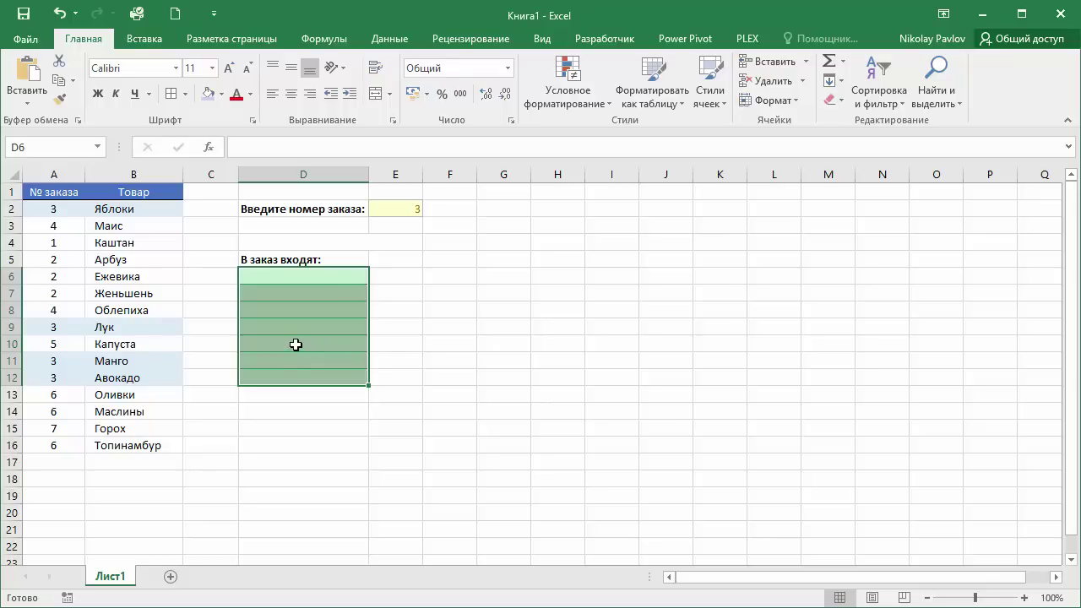
left_click(251, 147)
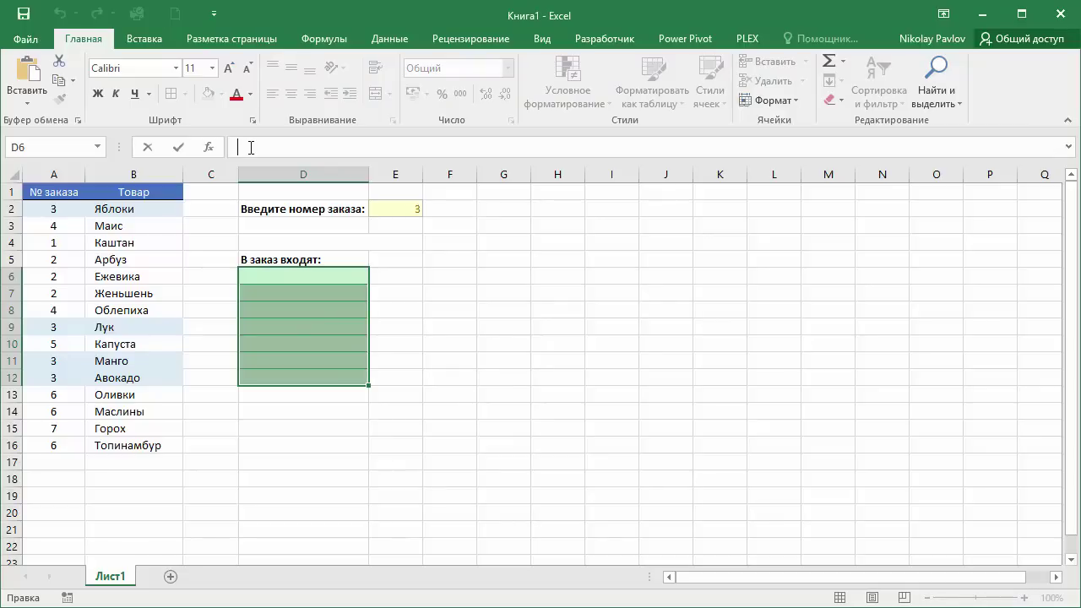
type("=")
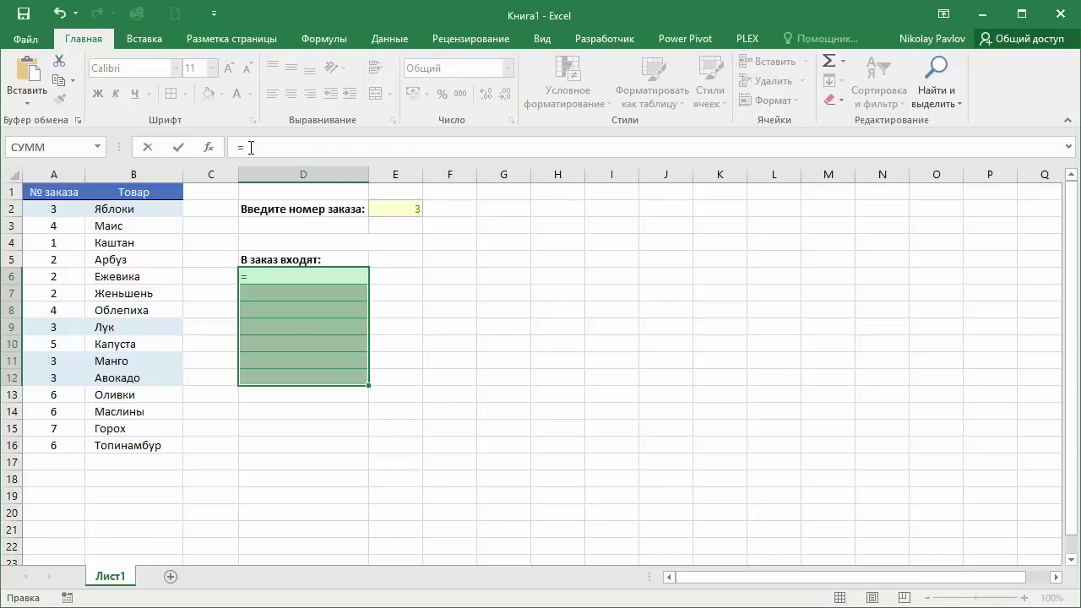
type("V")
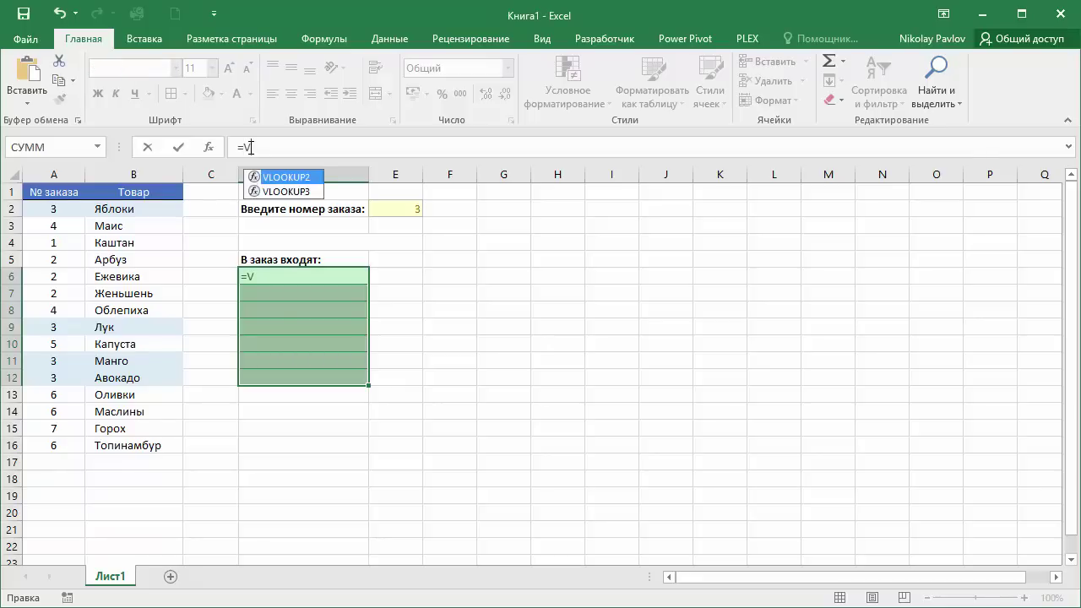
key("Down")
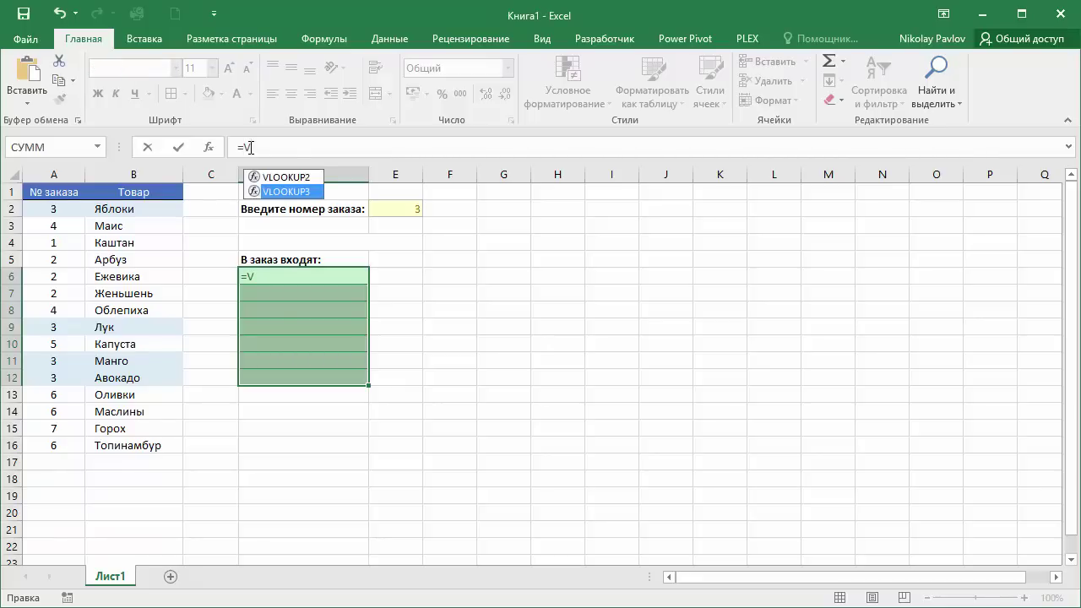
key("Tab")
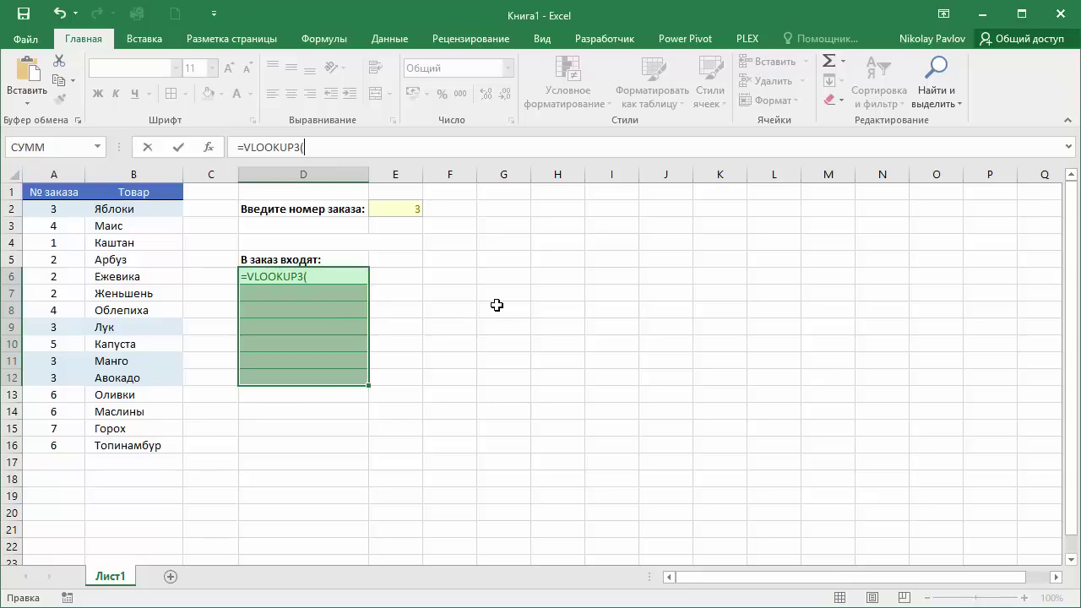
key("ctrl+a")
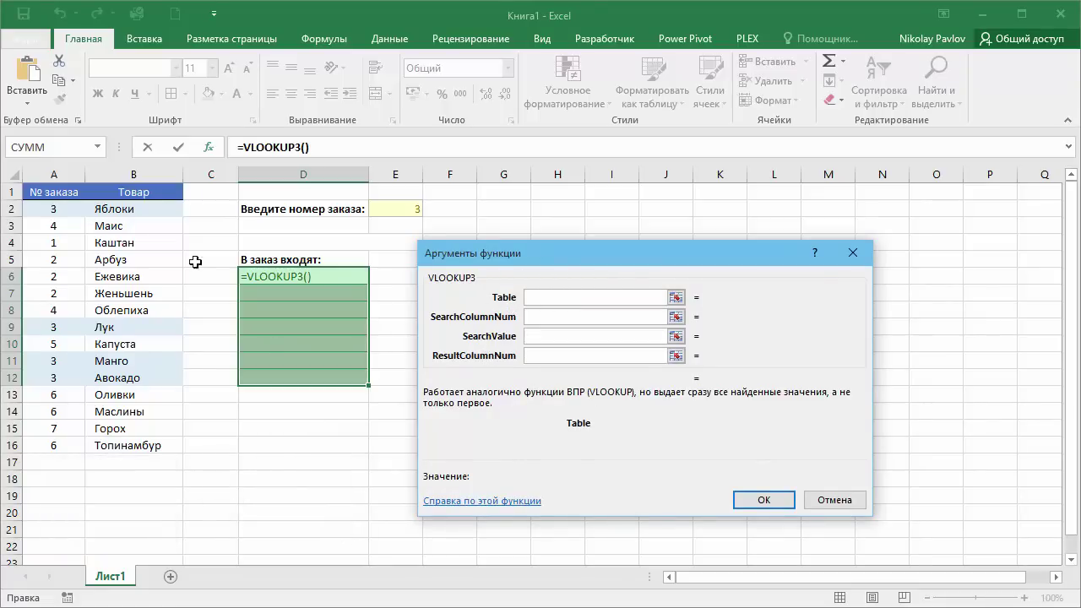
- Enter {=VLOOKUP3(A2:B16;1;E2;2)} as an array formula across D6:D12
mouse_move(51, 208)
left_mouse_down()
mouse_move(157, 388)
mouse_move(157, 444)
left_mouse_up()
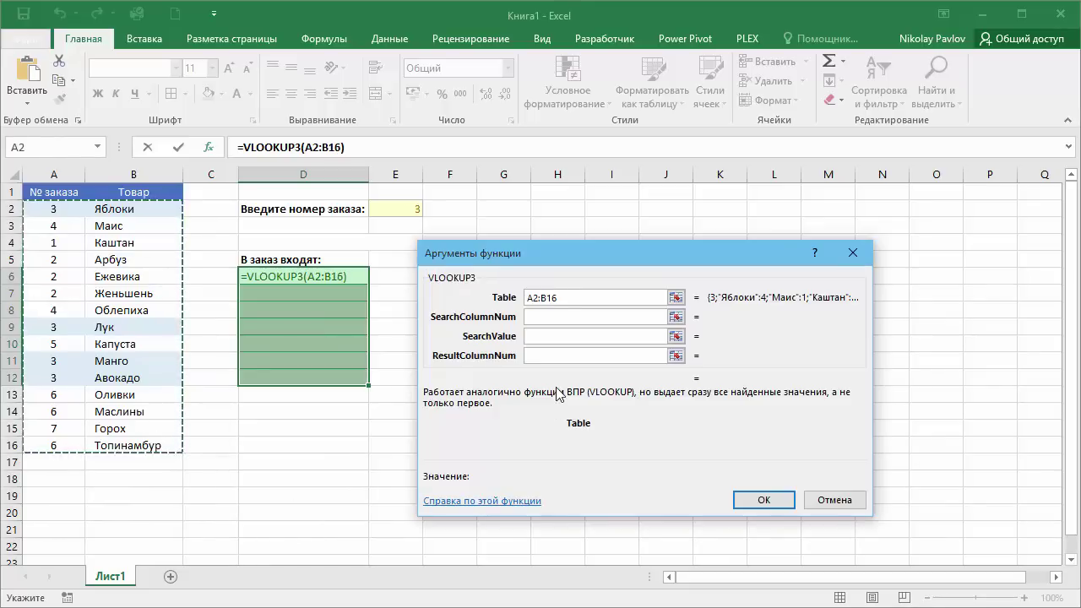
left_click(538, 318)
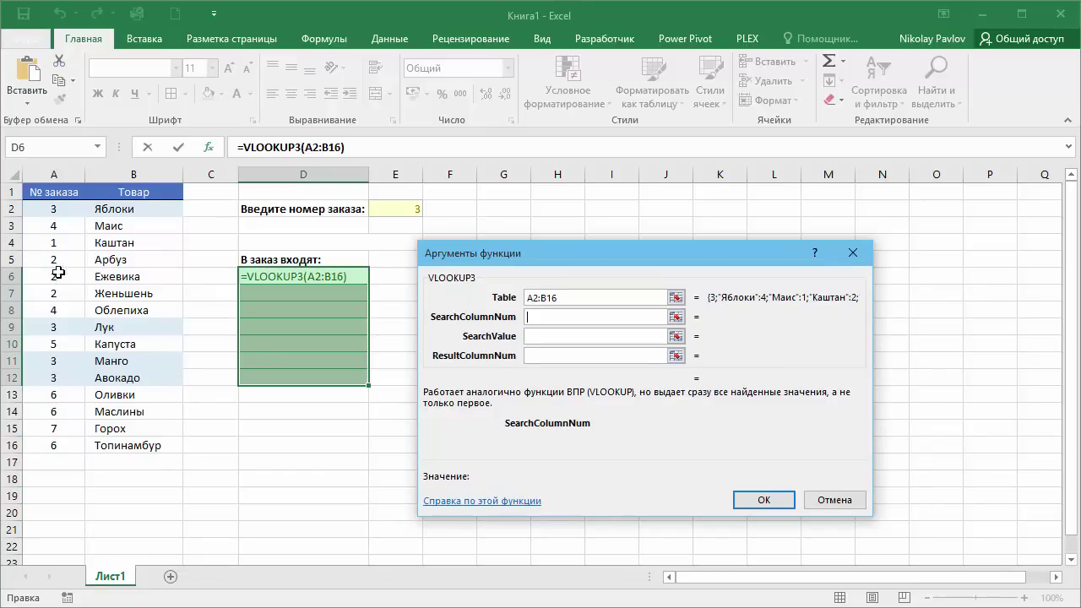
type("1")
left_click(531, 336)
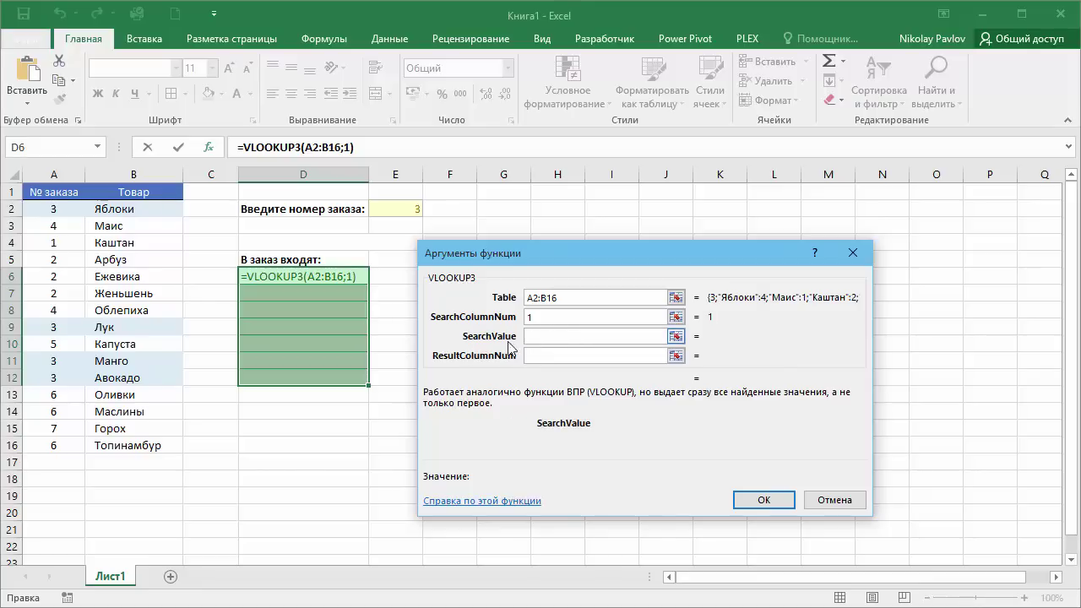
left_click(404, 209)
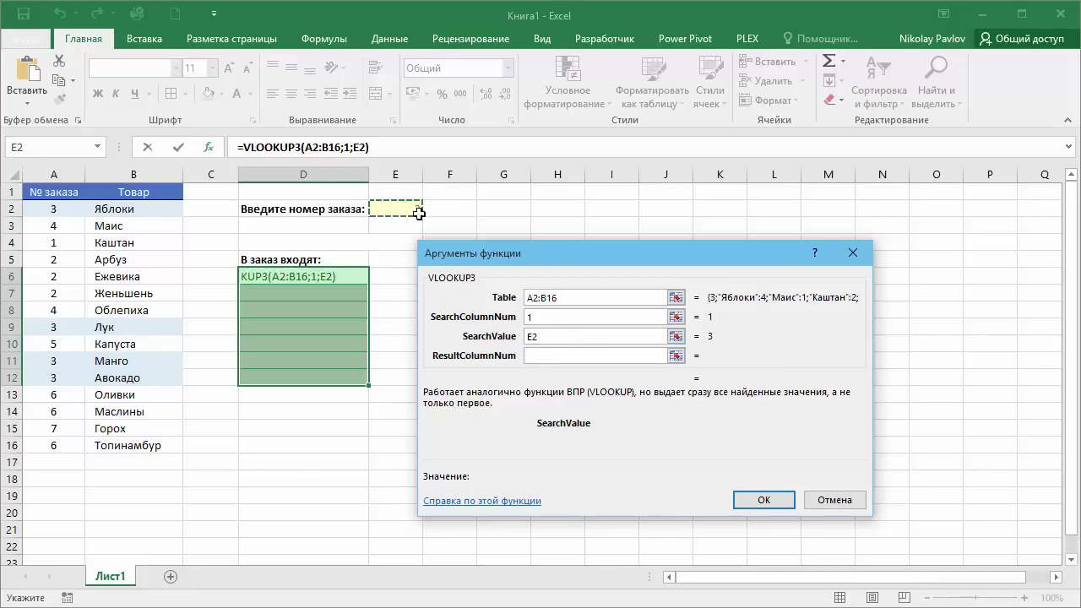
left_click(538, 356)
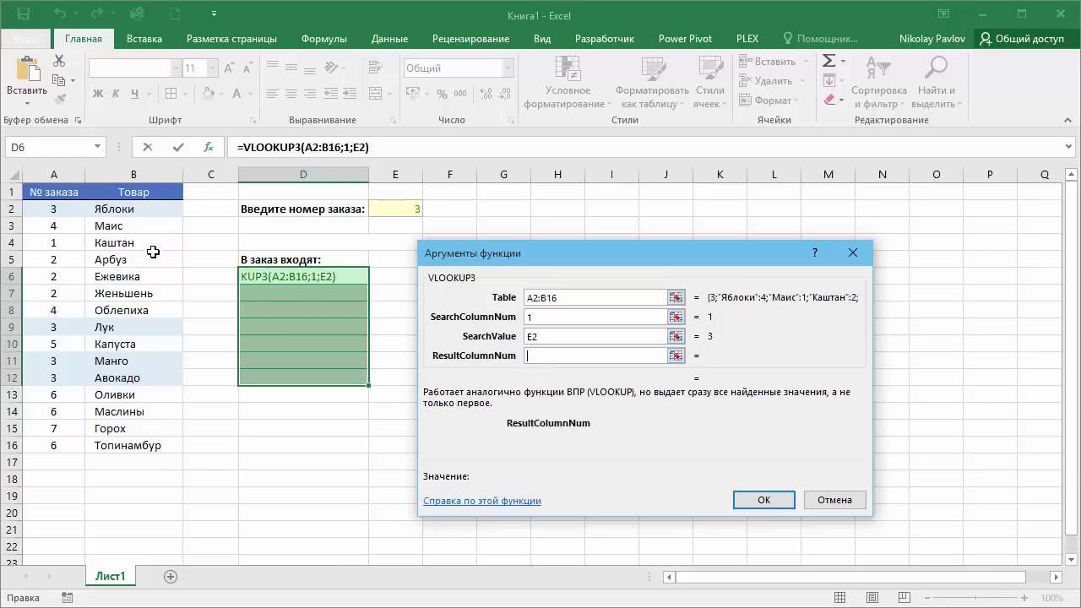
type("2")
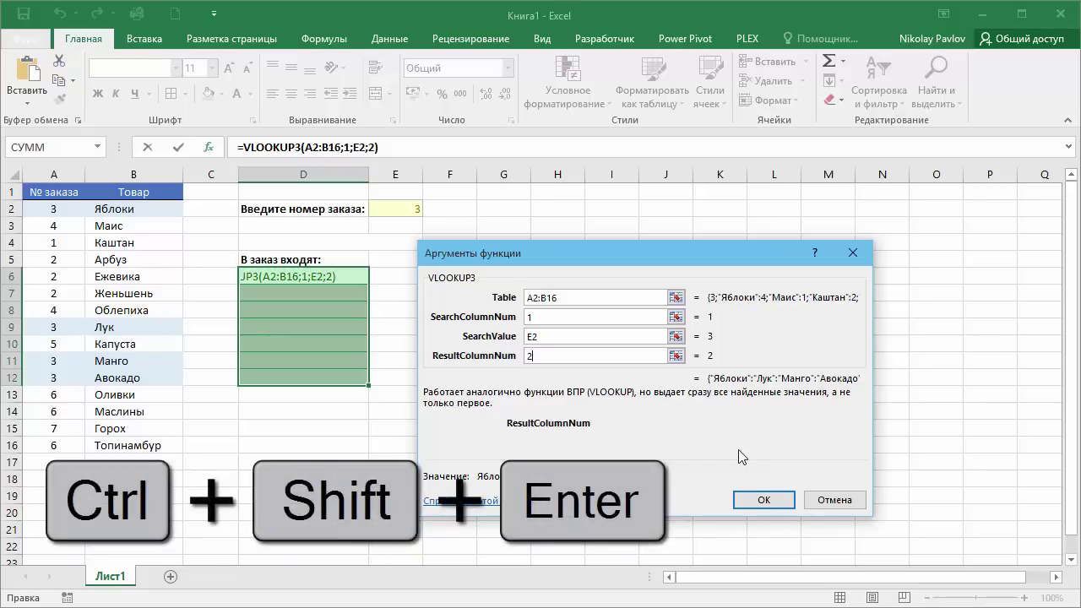
key("ctrl+shift+Return")
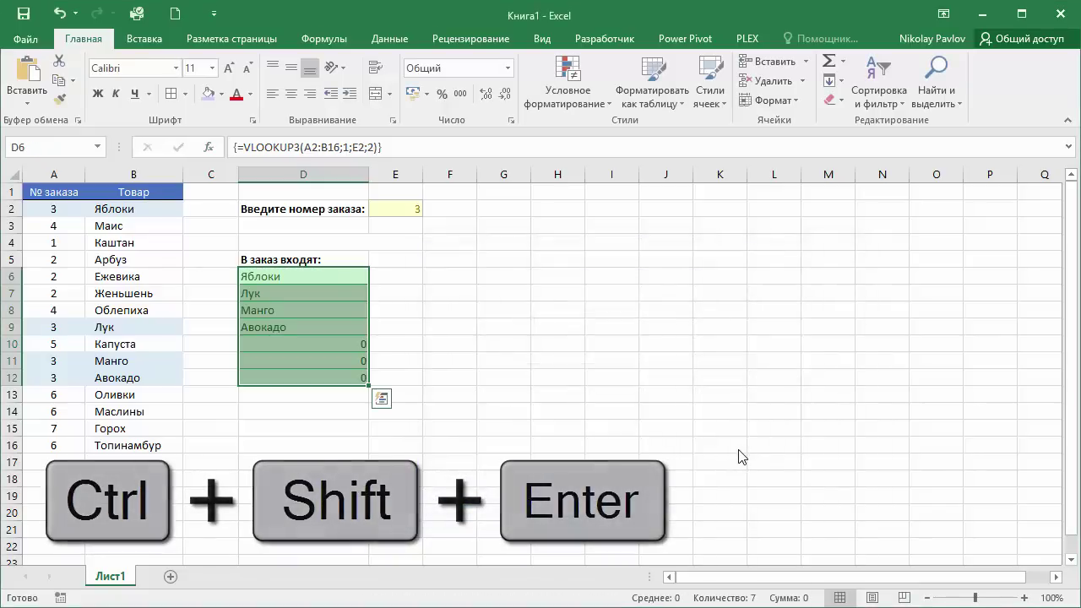